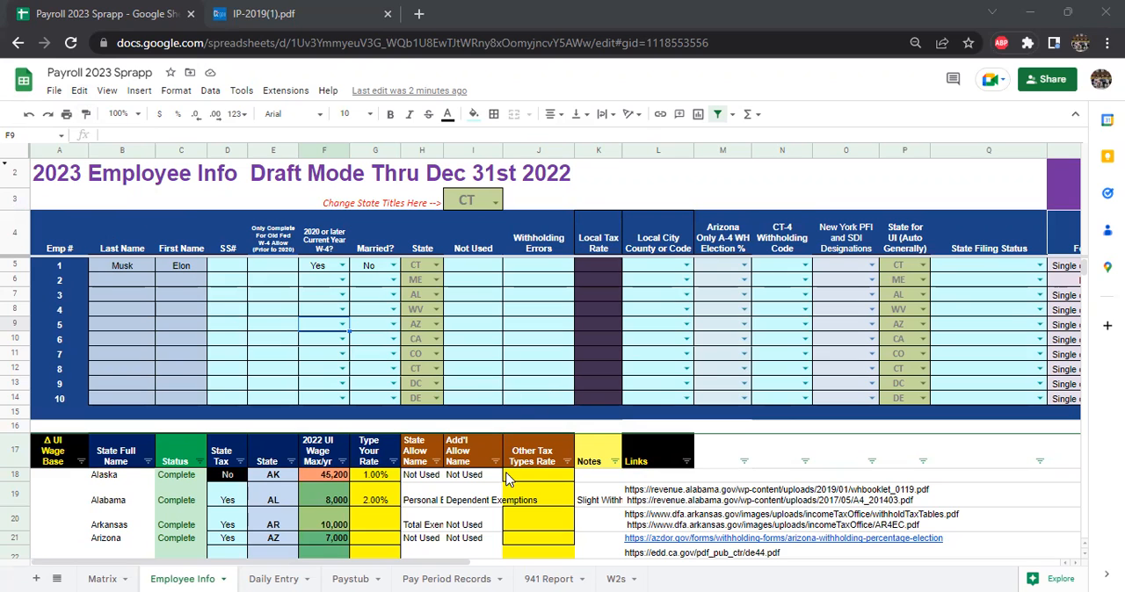
- Examine the regular, overtime, holiday and PTO hours columns on the Pay Period Records sheet
click(439, 573)
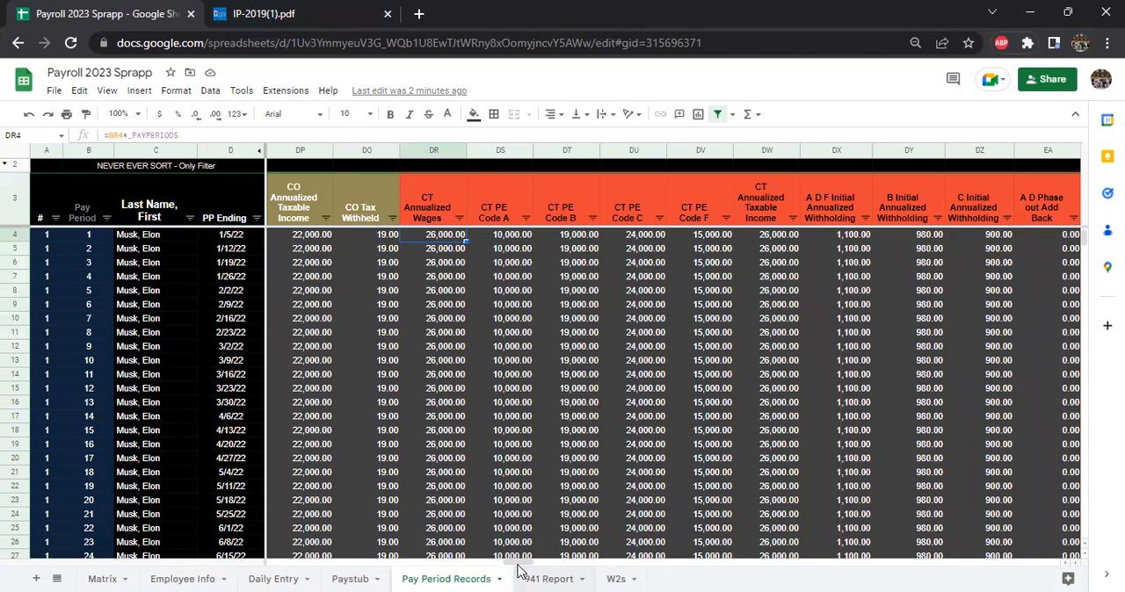
scroll(492, 567, left, 2)
scroll(492, 573, left, 15)
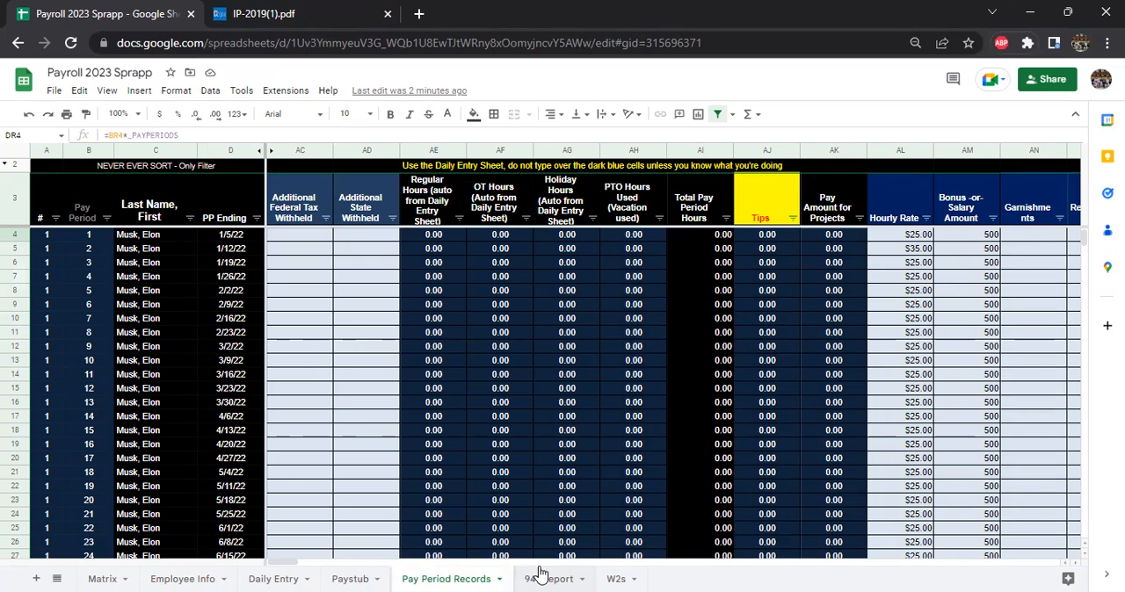
- On the Daily Entry sheet, set the employee name in B2 to Musk, Elon and fill it down through all existing entries
click(263, 575)
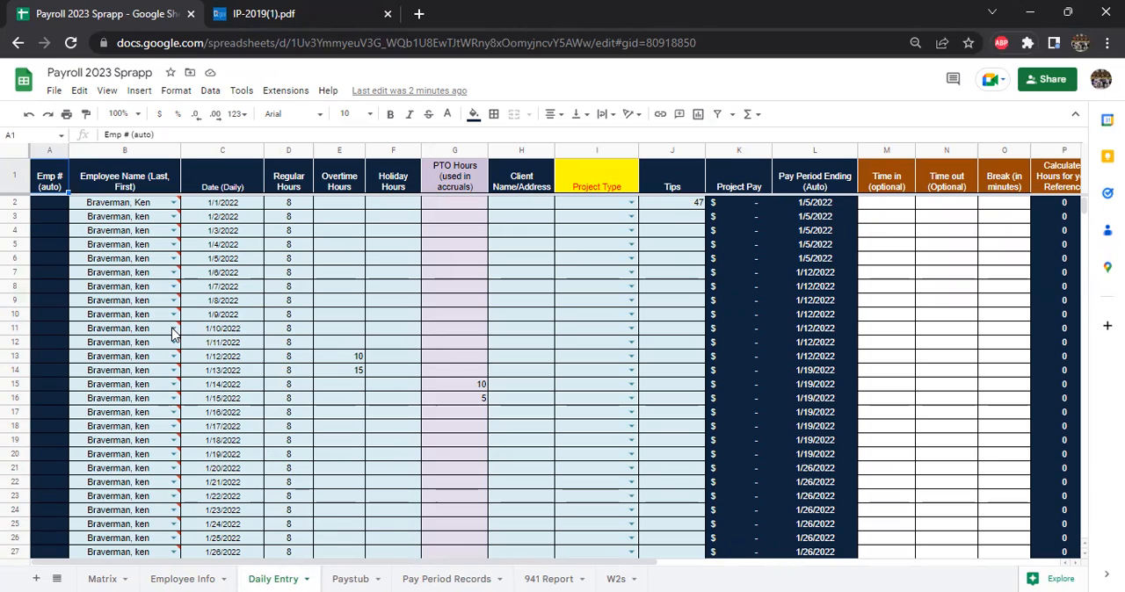
click(138, 209)
click(139, 211)
click(143, 221)
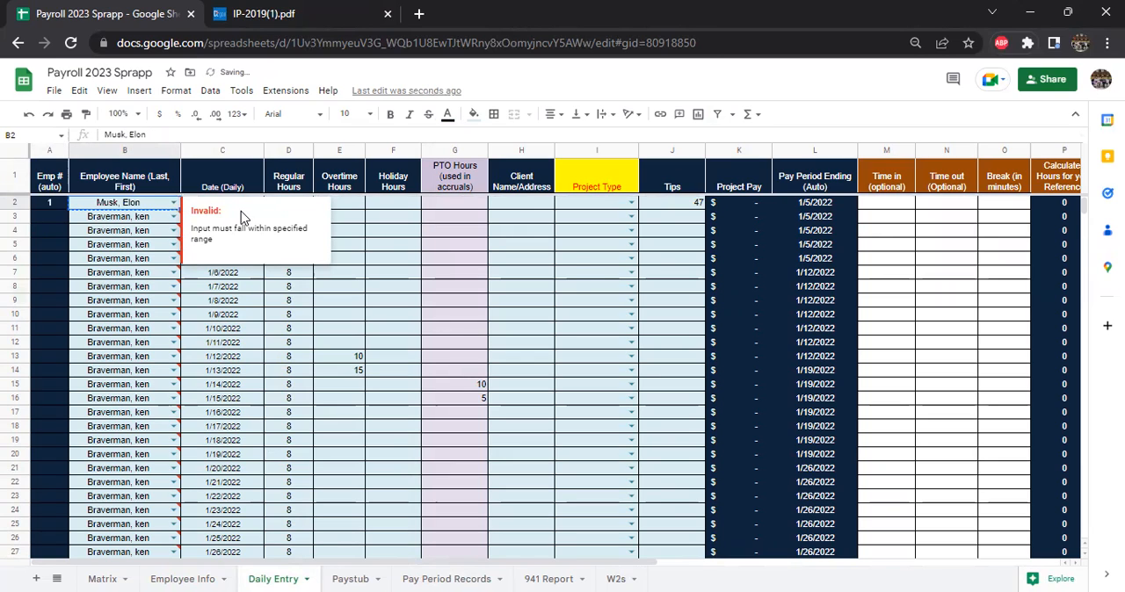
key(ctrl+shift+Down)
key(ctrl+d)
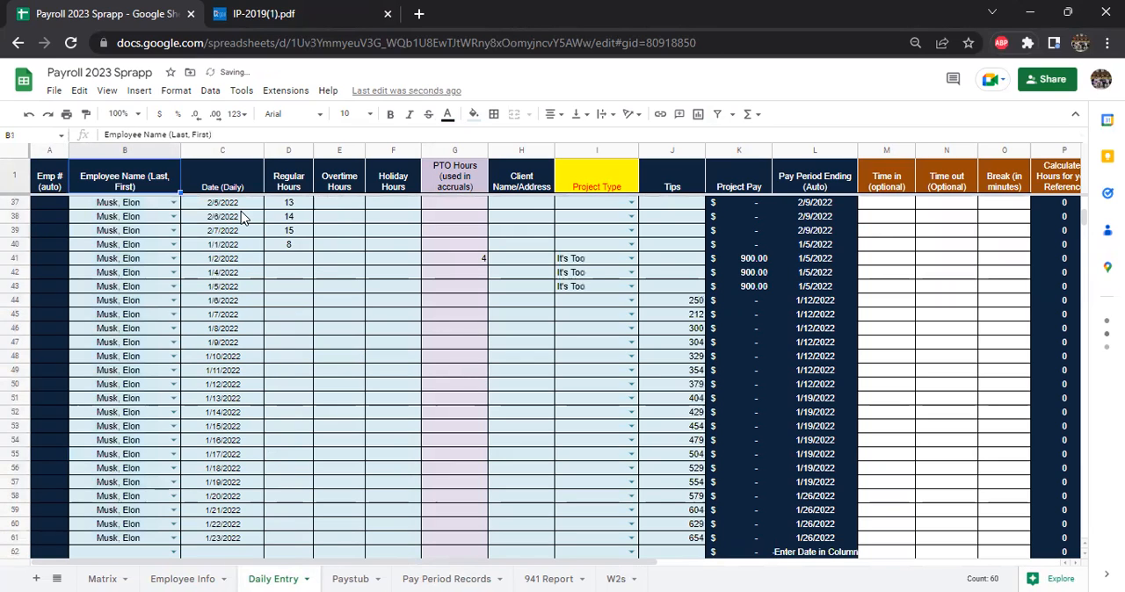
key(ctrl+shift+Up)
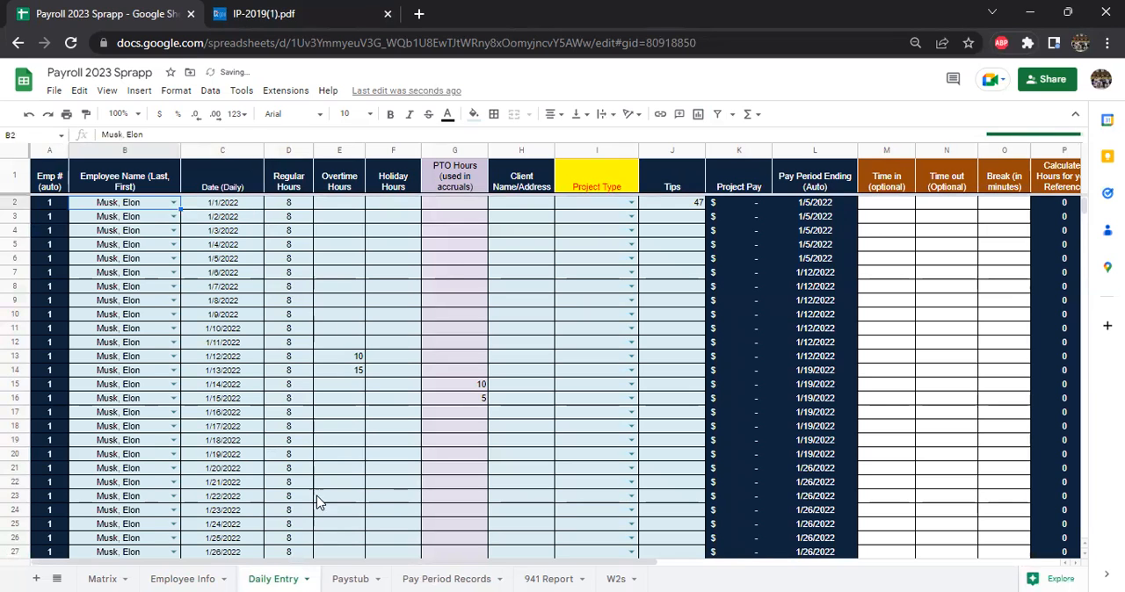
- On the Employee Info sheet, enter the placeholder xxxx as the SS# of employee 1
click(101, 575)
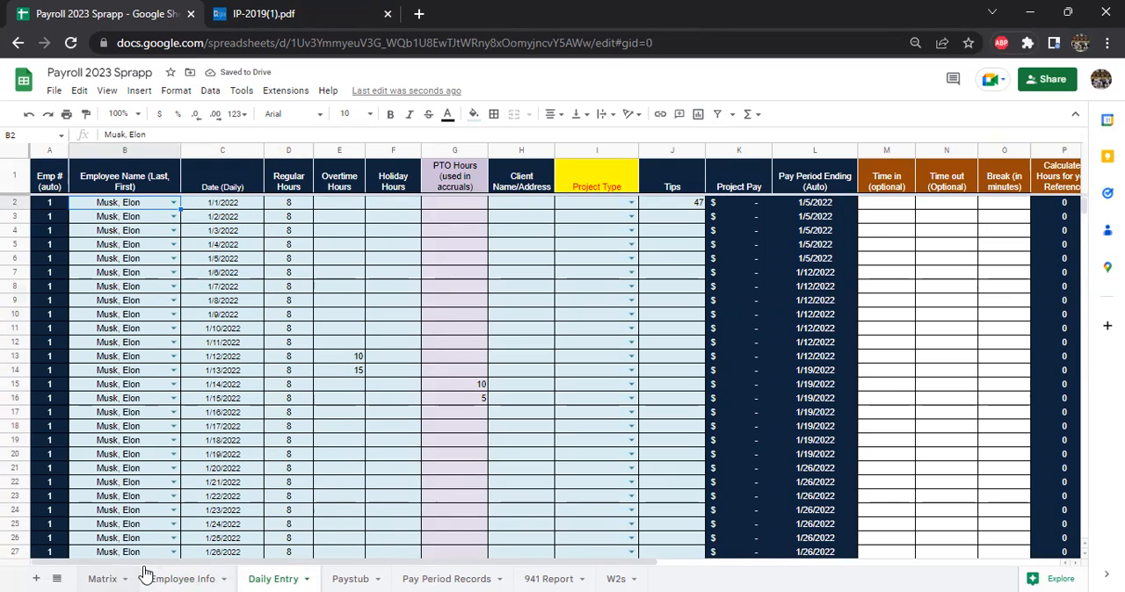
click(171, 579)
click(235, 268)
text(xxx)
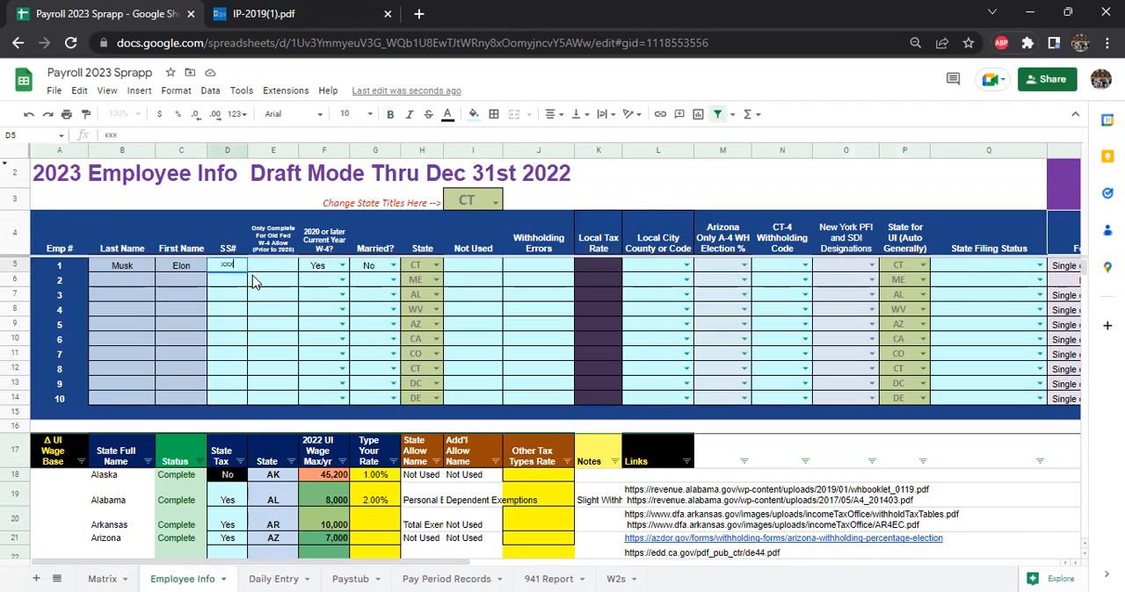
key(Return)
key(Down)
key(Up)
key(Up)
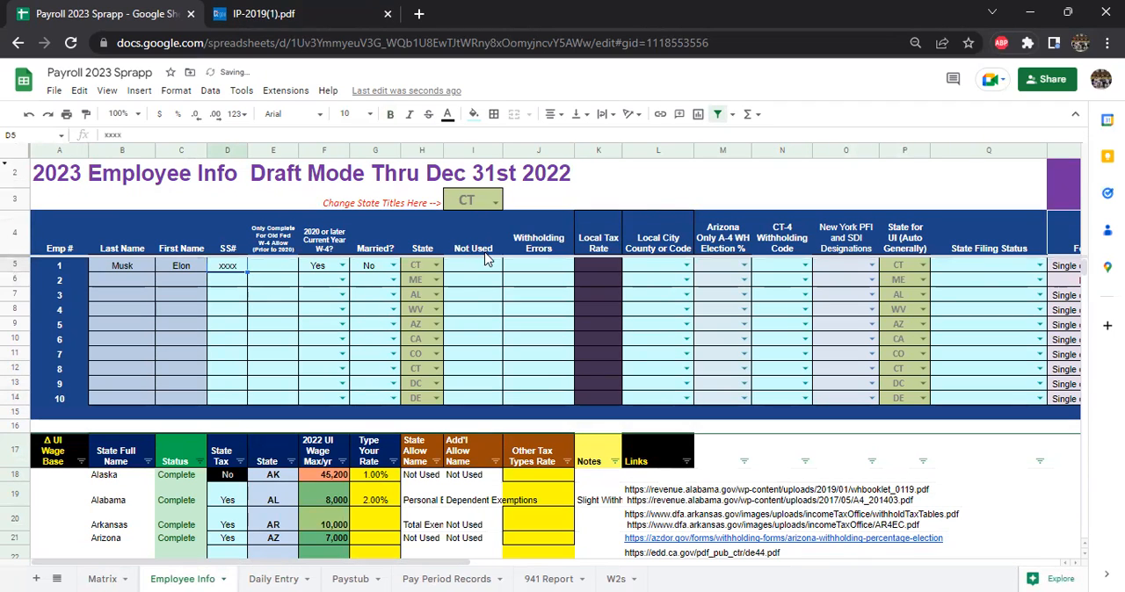
- Check the CT state title selector and locate the Connecticut row in the state table of the Employee Info sheet
click(255, 299)
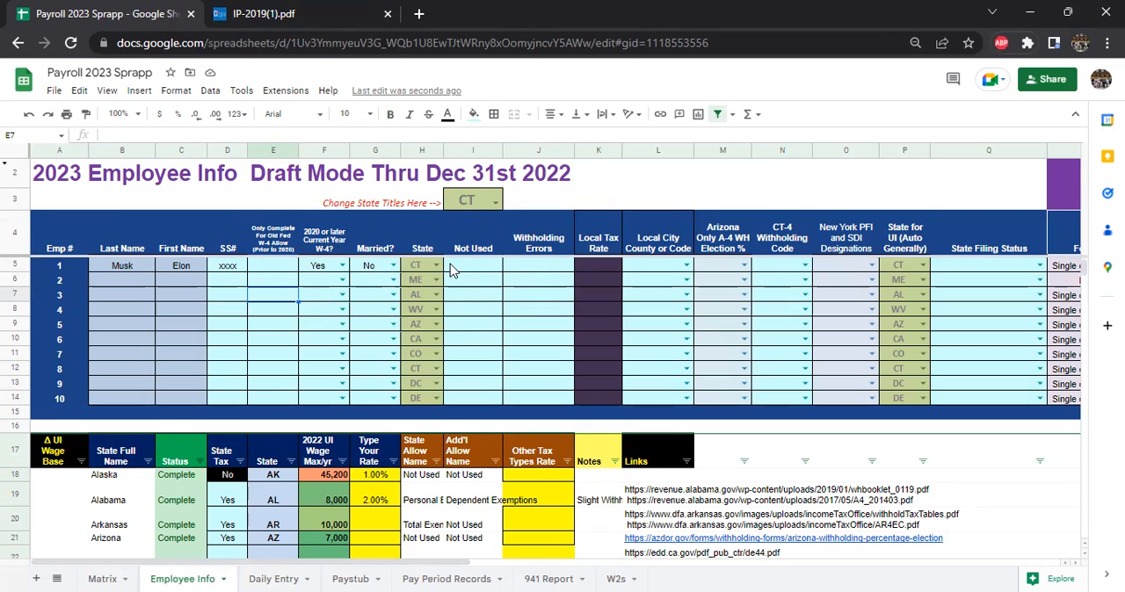
click(495, 202)
click(677, 327)
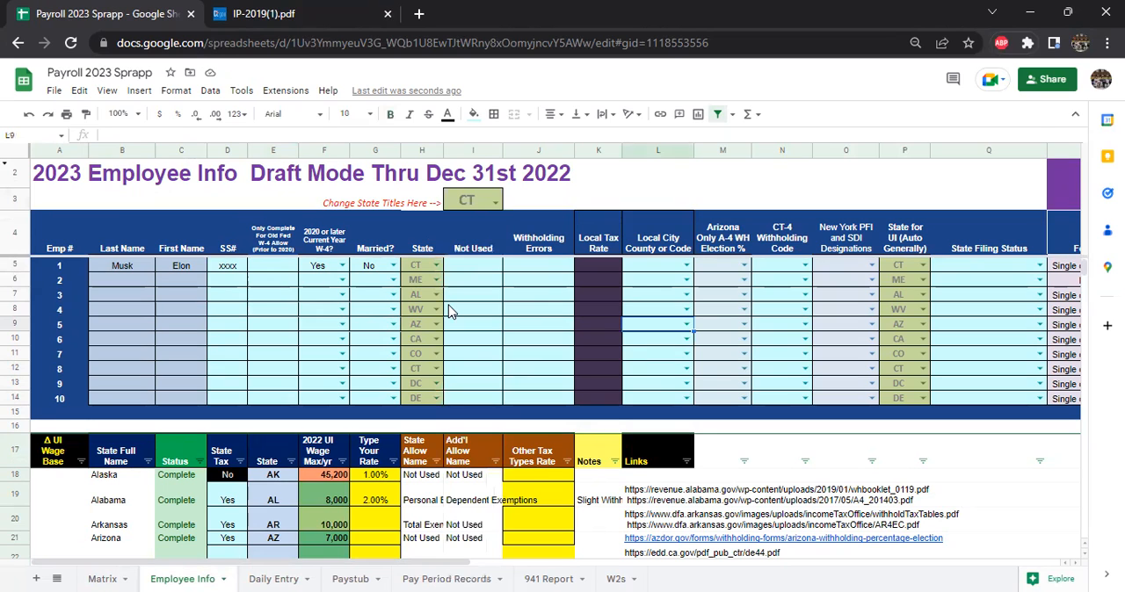
scroll(435, 468, down, 2)
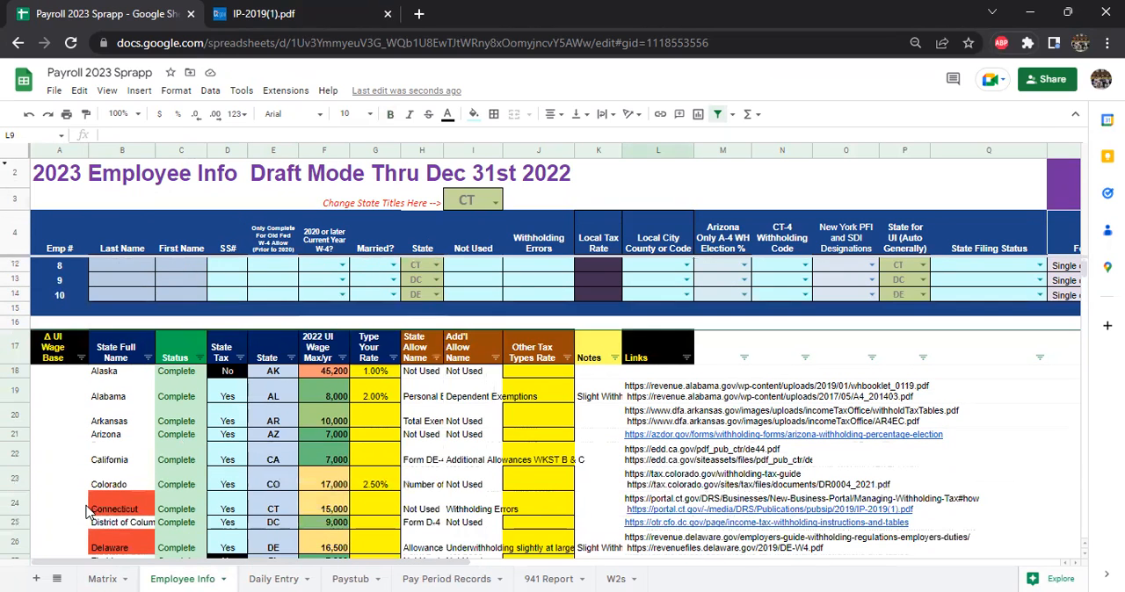
click(87, 508)
scroll(197, 515, down, 1)
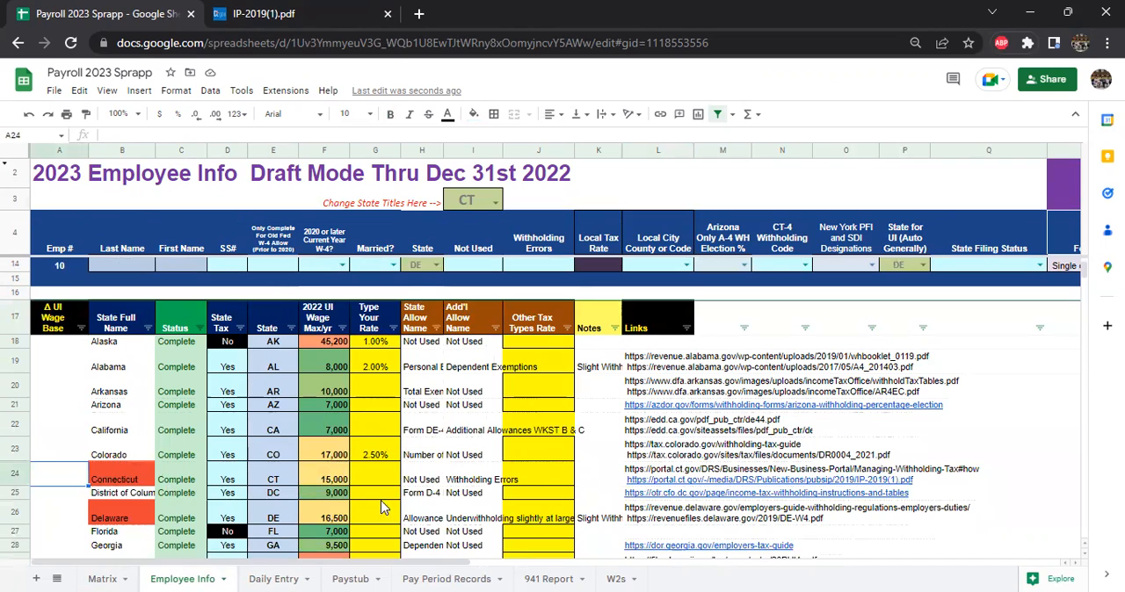
click(127, 481)
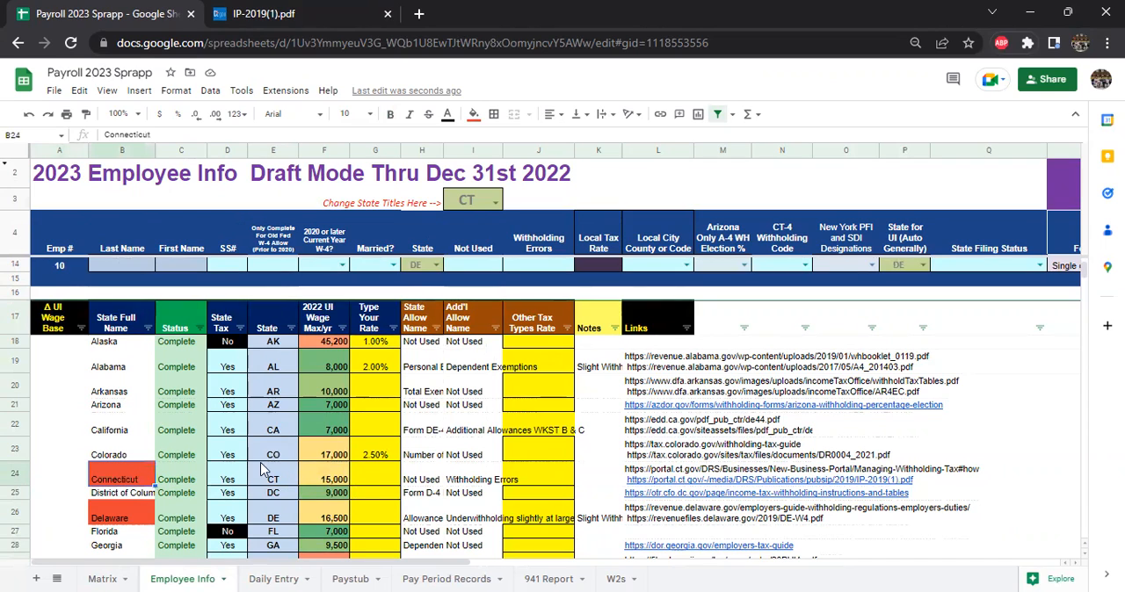
- Examine the state tax calculation columns on the Pay Period Records sheet, highlighting them from CS through DW
click(433, 573)
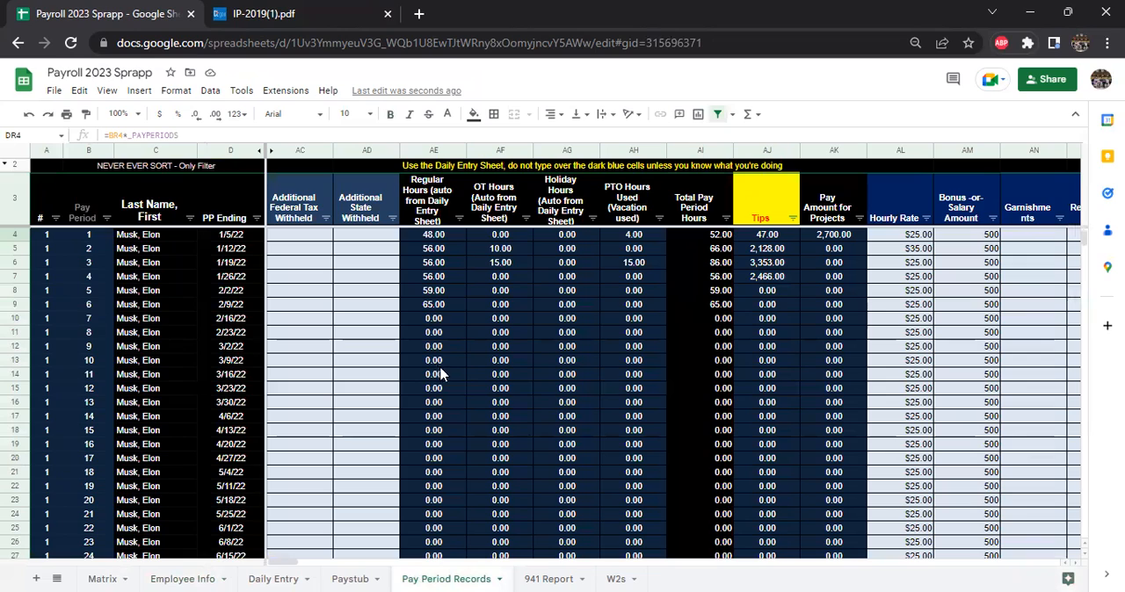
drag(276, 569, 421, 564)
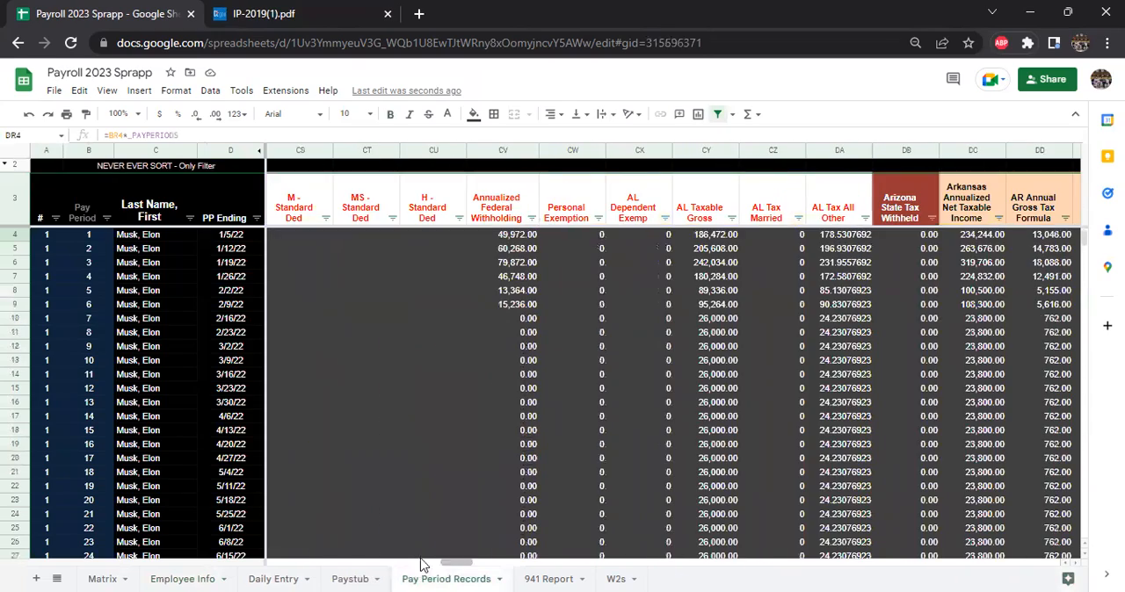
click(288, 151)
key(shift+Right)
key(shift+Right)
key(shift+Right)
key(shift+Right)
key(shift+Right)
key(shift+Right)
key(shift+Right)
key(shift+Right)
key(shift+Right)
key(shift+Right)
key(shift+Right)
key(shift+Right)
key(shift+Right)
key(shift+Right)
key(shift+Right)
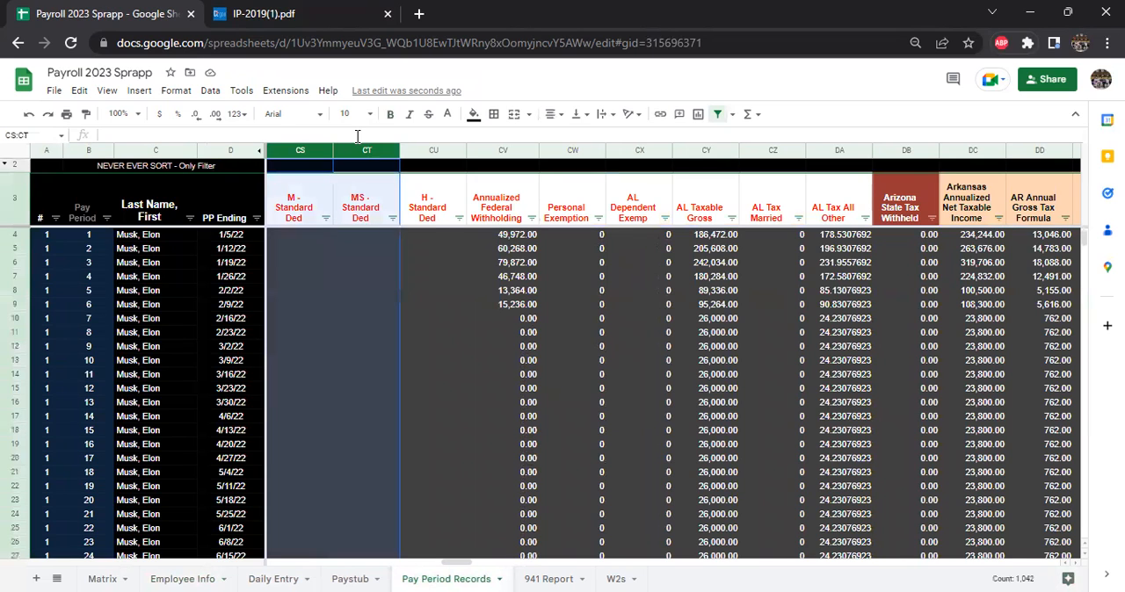
key(shift+Right)
key(shift+Right)
key(shift+Right)
key(shift+Right)
key(shift+Right)
key(shift+Right)
key(shift+Right)
key(shift+Right)
key(shift+Right)
key(shift+Left)
key(shift+Left)
key(shift+Left)
key(shift+Left)
key(shift+Left)
key(shift+Left)
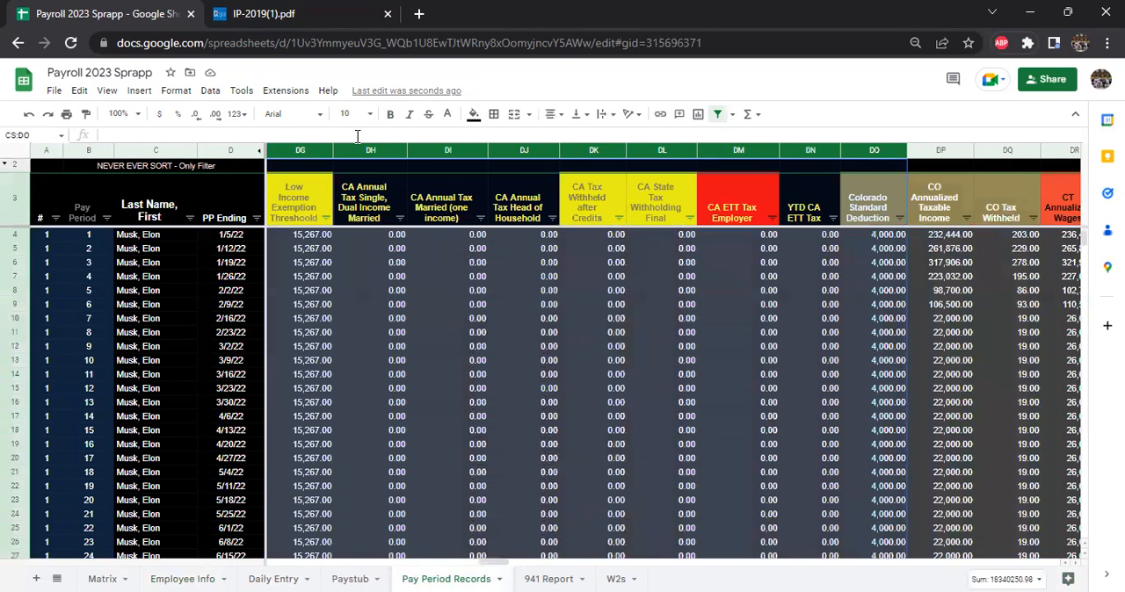
key(shift+Left)
key(shift+Right)
key(shift+Right)
key(shift+Right)
key(shift+Right)
key(shift+Right)
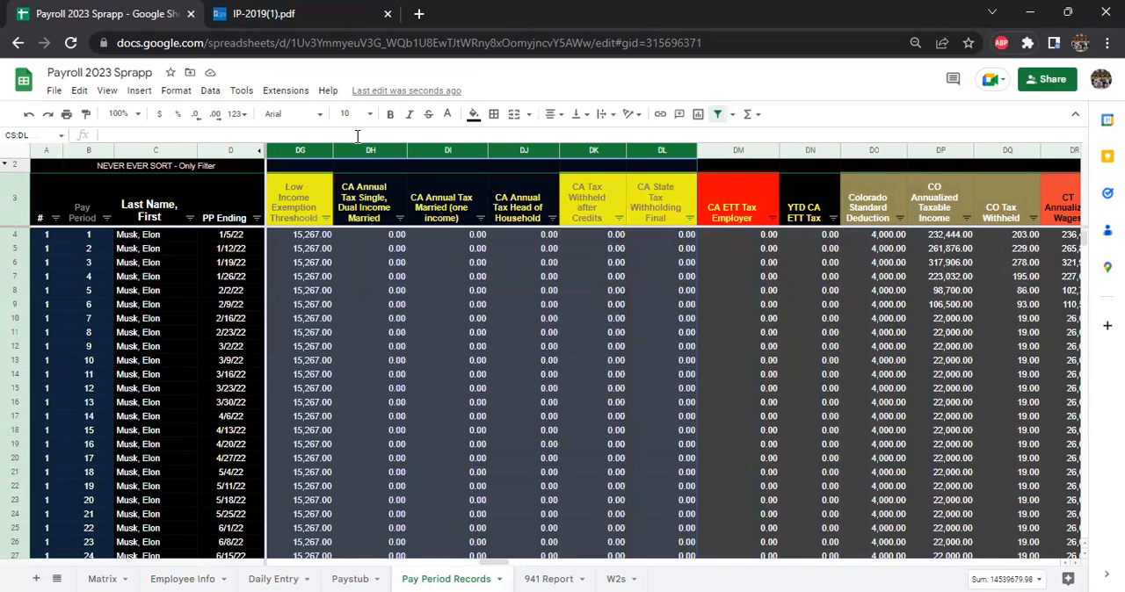
key(shift+Right)
key(shift+Right)
key(shift+Right)
key(shift+Right)
key(shift+Right)
key(shift+Right)
key(shift+Right)
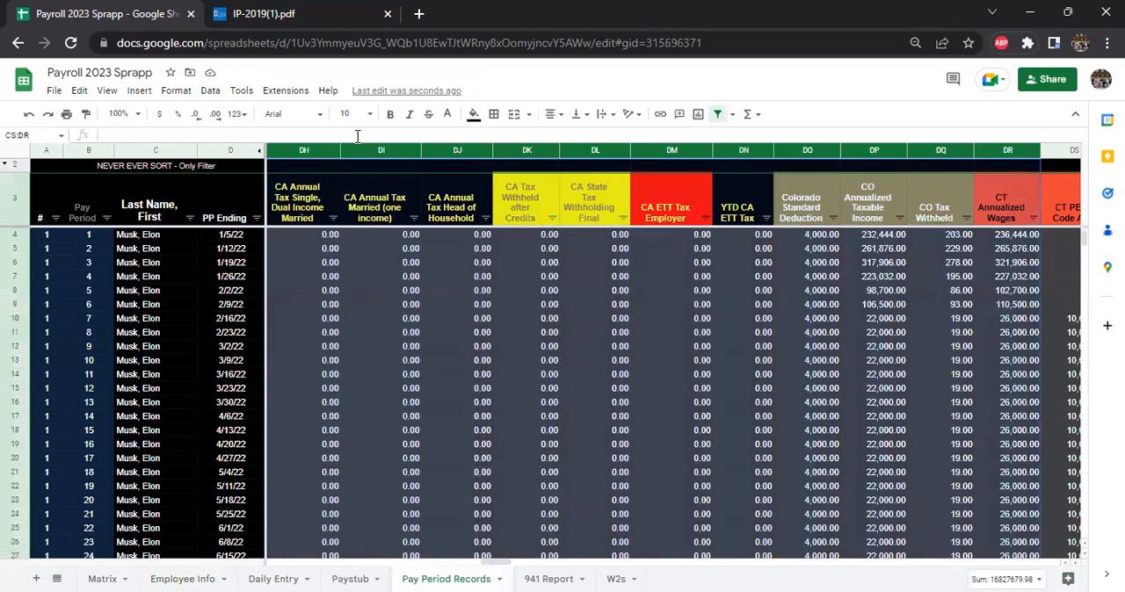
key(shift+Right)
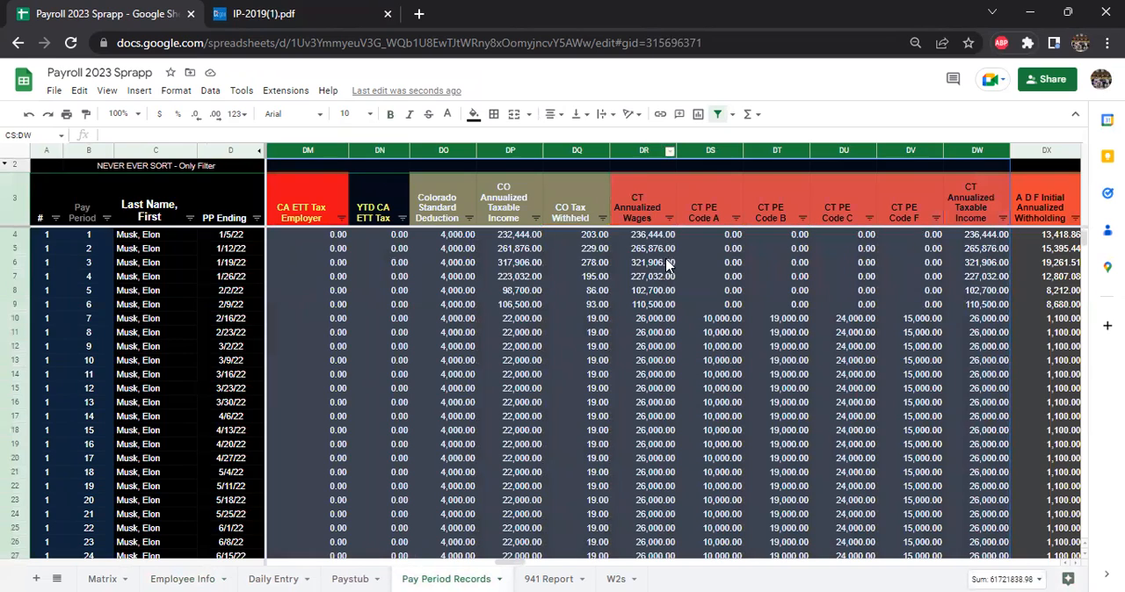
click(666, 290)
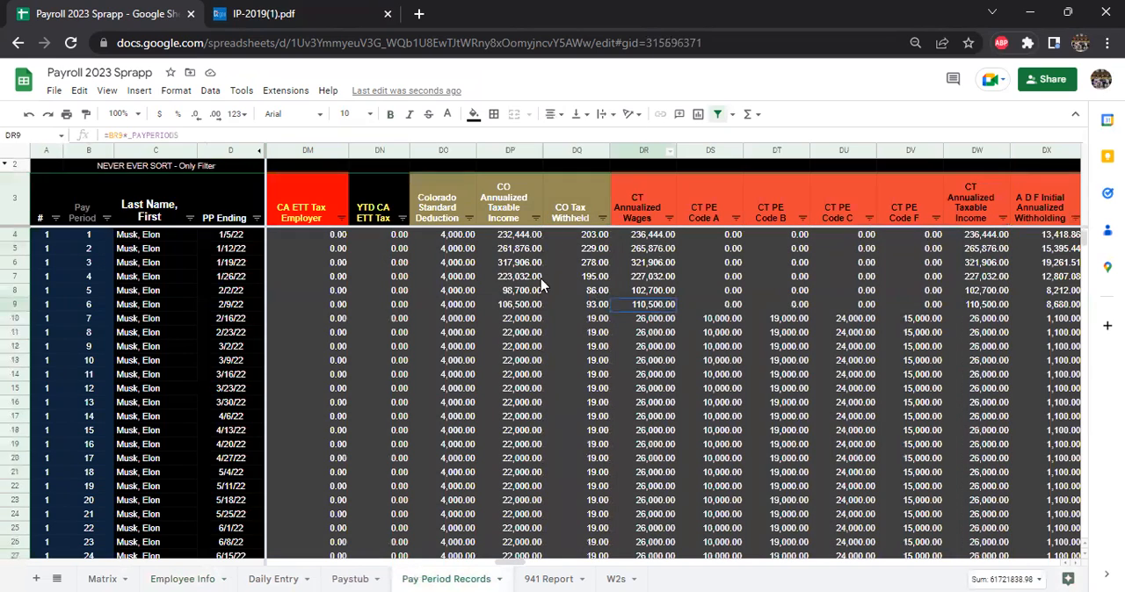
- Review the Connecticut calculation columns by selecting DR through EM, and return to the CT Annualized Wages header
click(669, 156)
key(shift+Right)
key(shift+Right)
key(shift+Right)
key(shift+Right)
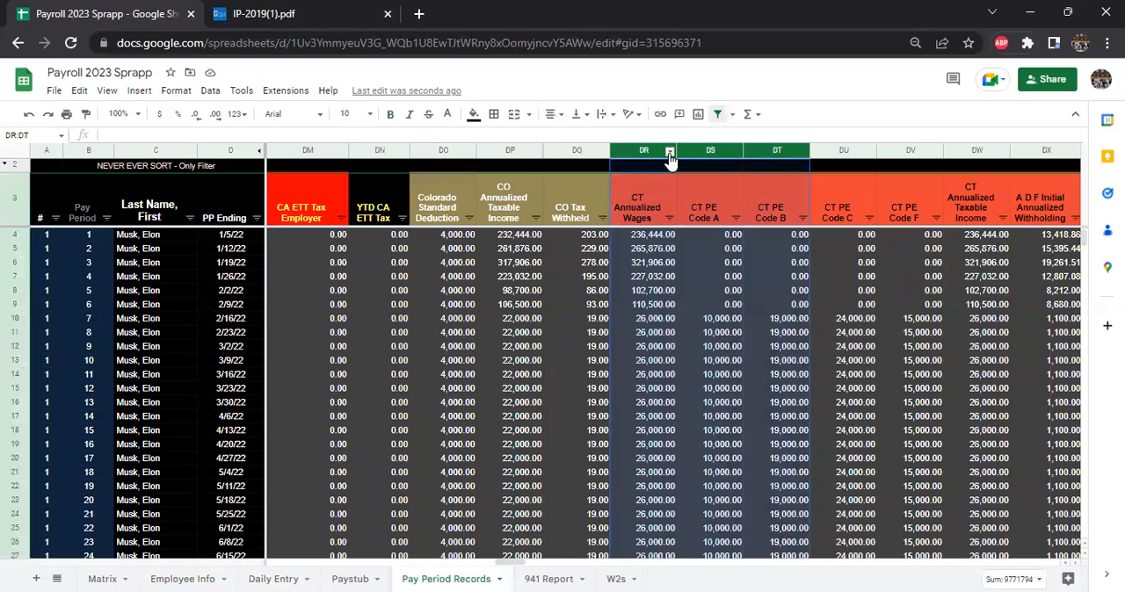
key(shift+Right)
key(shift+Right)
key(shift+Right)
key(shift+Right)
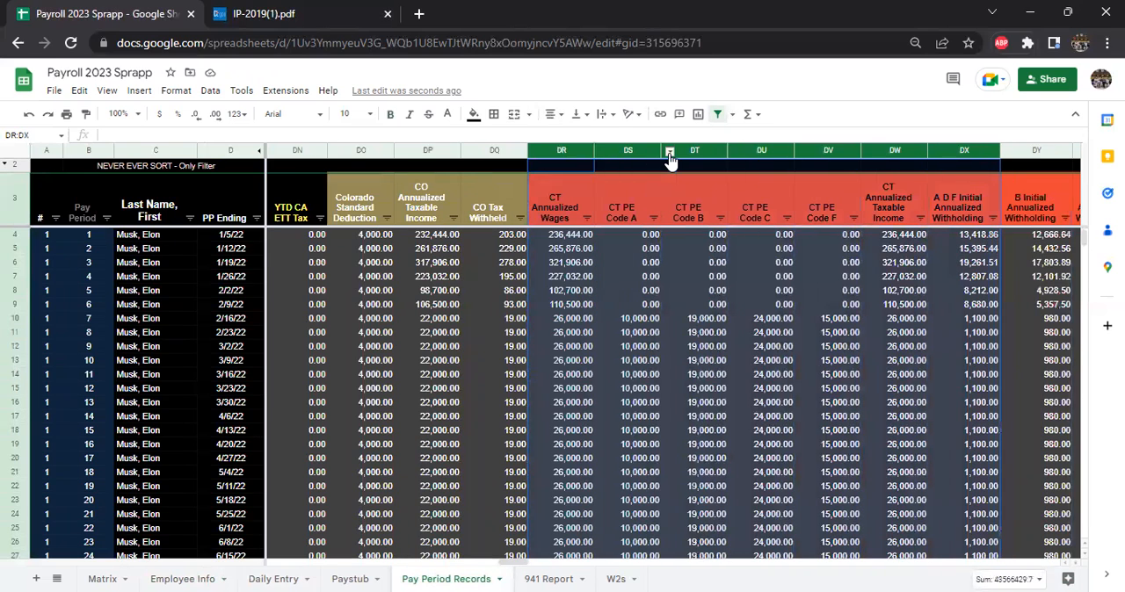
key(shift+Right)
key(shift+Right)
key(shift+Right)
key(shift+Right)
key(shift+Right)
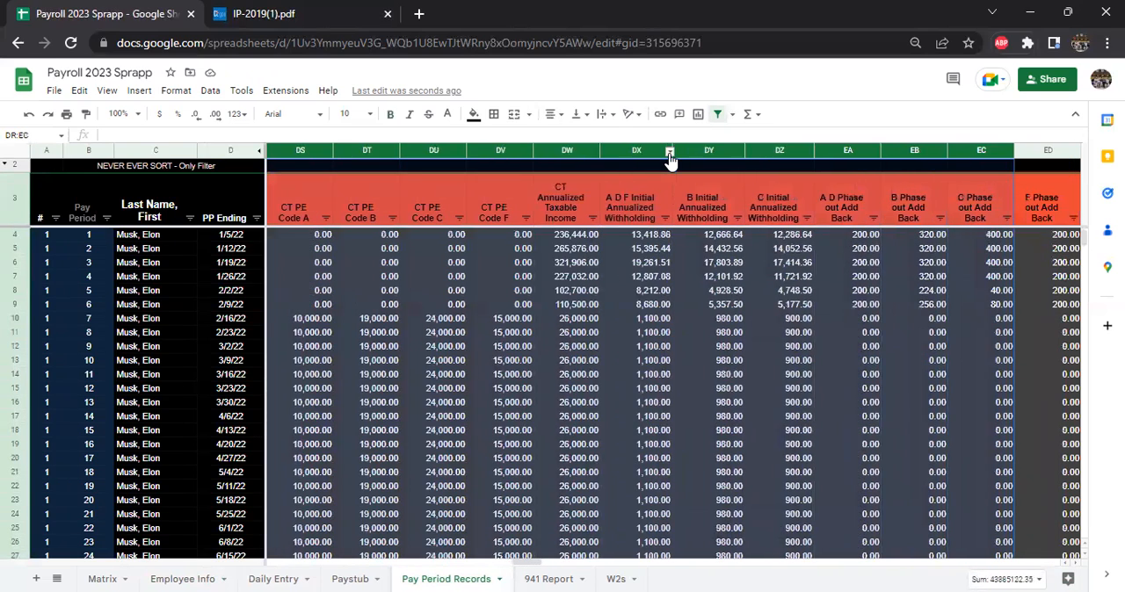
key(shift+Right)
key(shift+Right)
key(shift+Right)
key(shift+Right)
key(shift+Right)
key(shift+Right)
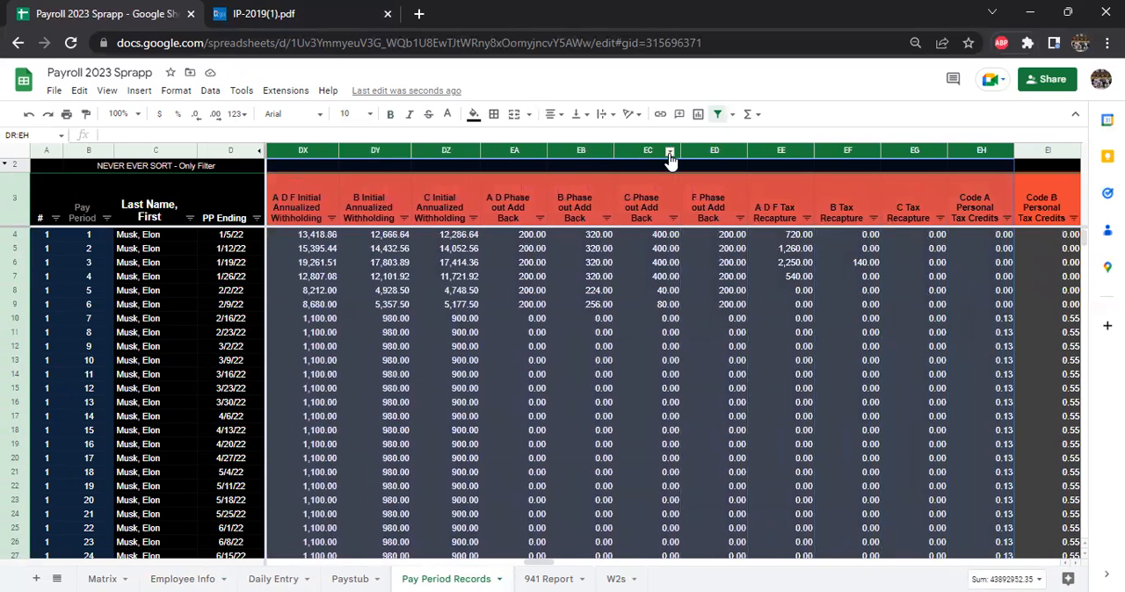
key(shift+Right)
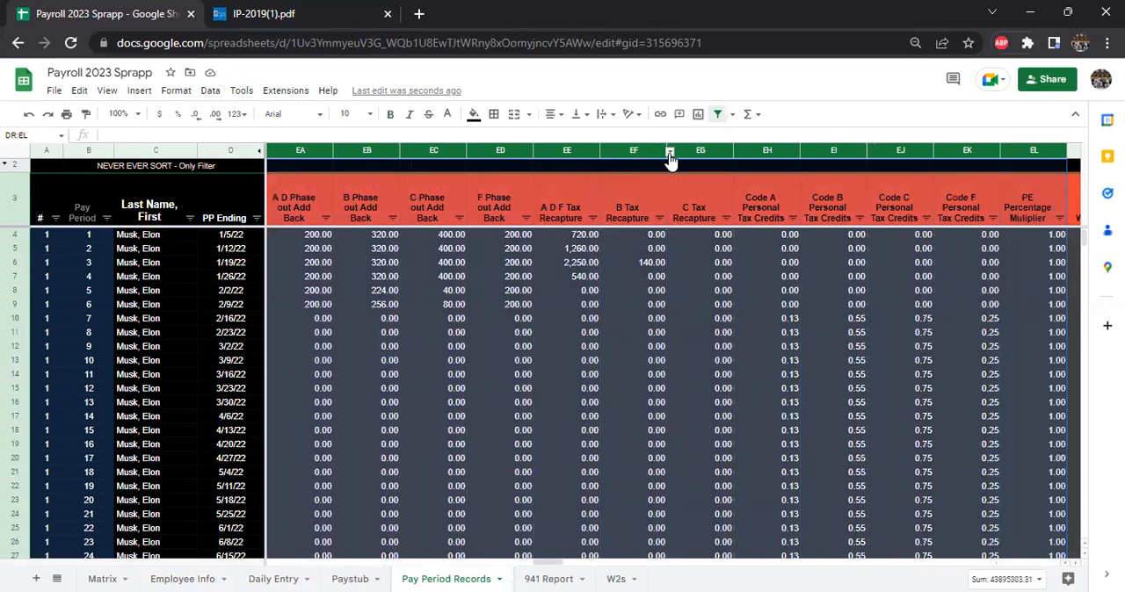
key(shift+Right)
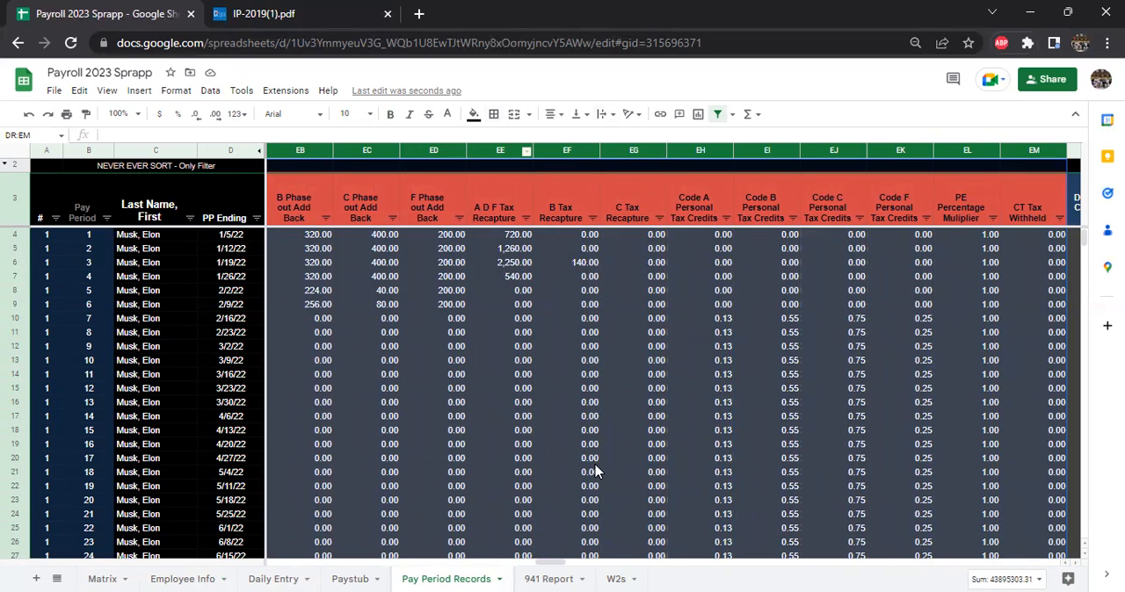
drag(548, 569, 518, 553)
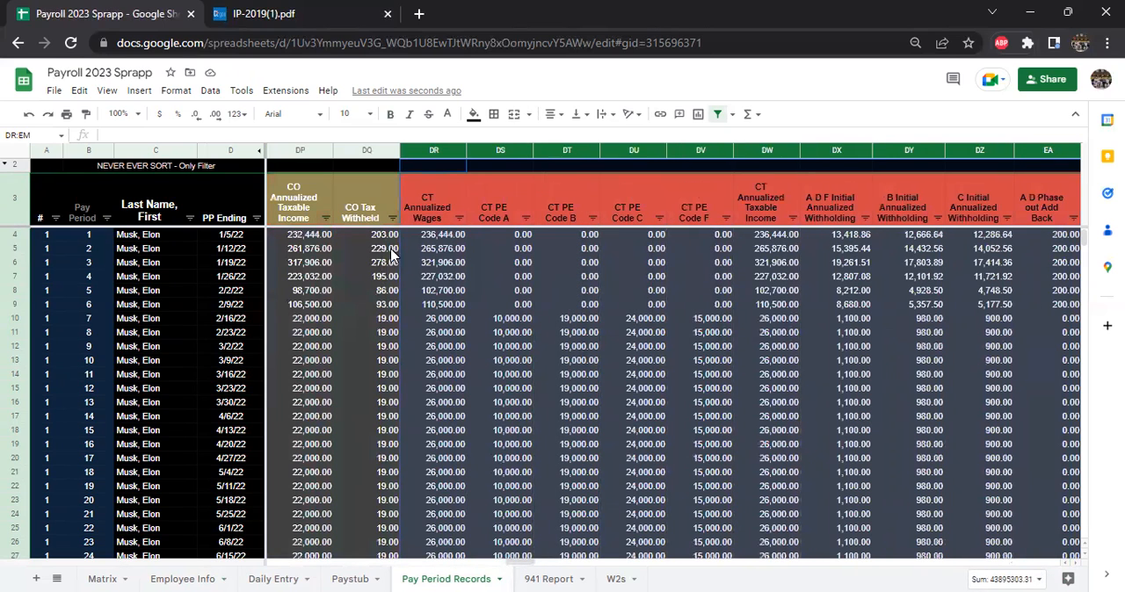
click(423, 212)
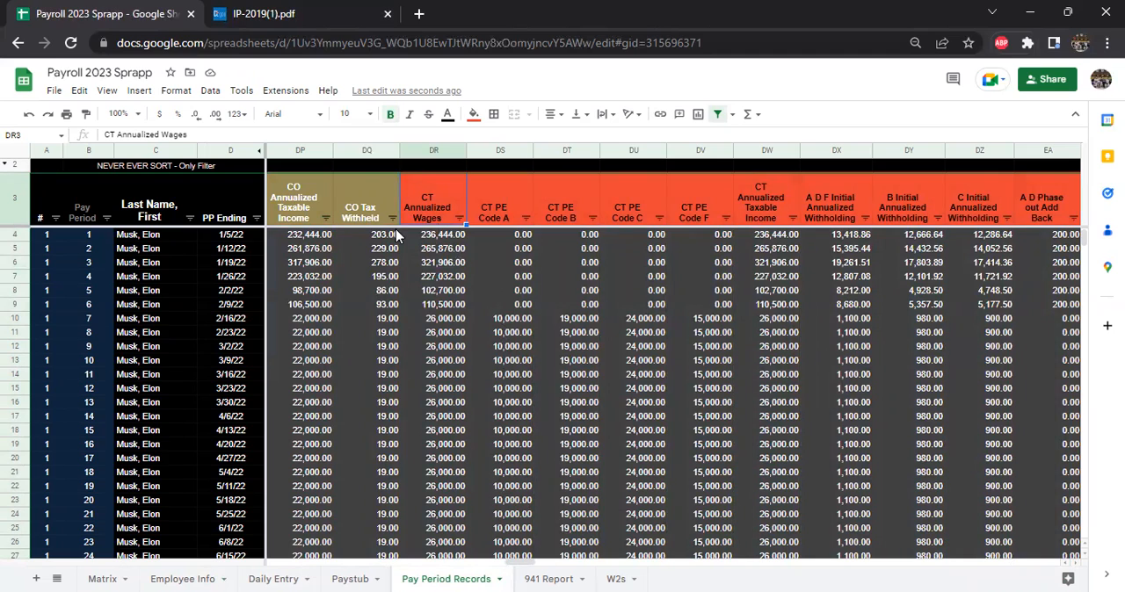
- Switch to the IP-2019(1).pdf tab and examine the cover page of the Connecticut Employer's Tax Guide
click(296, 13)
scroll(483, 361, down, 1)
scroll(483, 361, up, 1)
scroll(477, 359, down, 2)
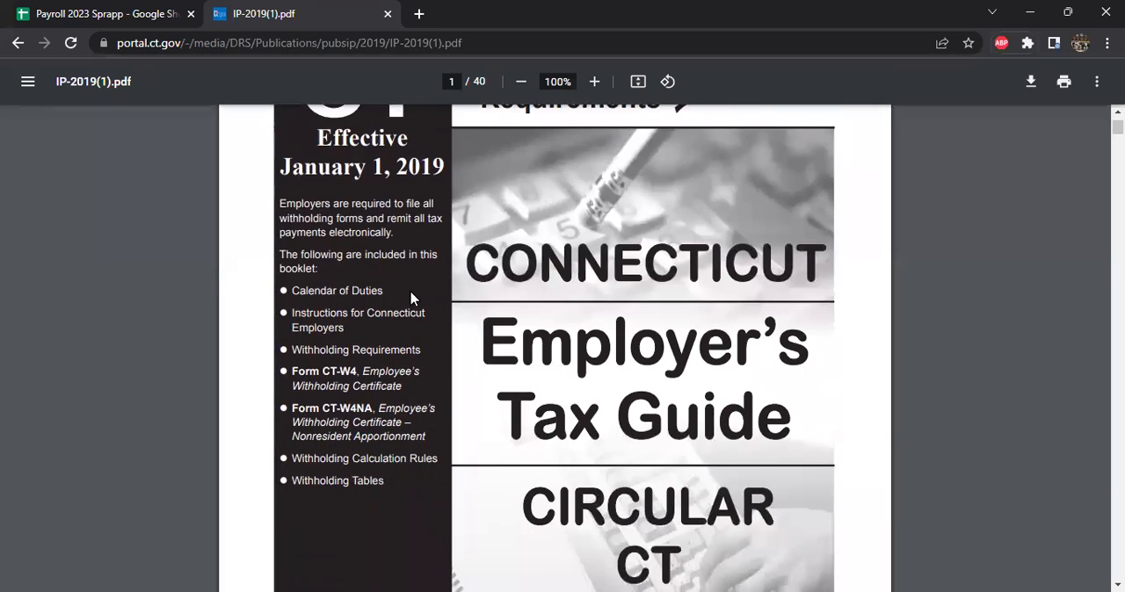
scroll(413, 303, up, 2)
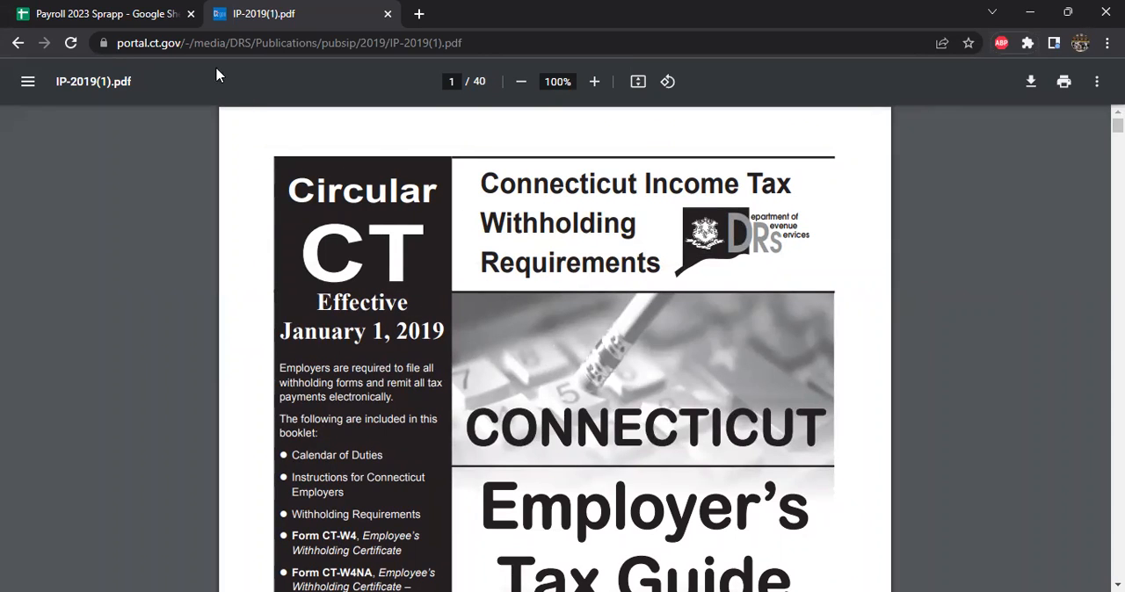
- Return to the Payroll 2023 Sprapp spreadsheet and go back to the Connecticut row on the Employee Info sheet
click(140, 12)
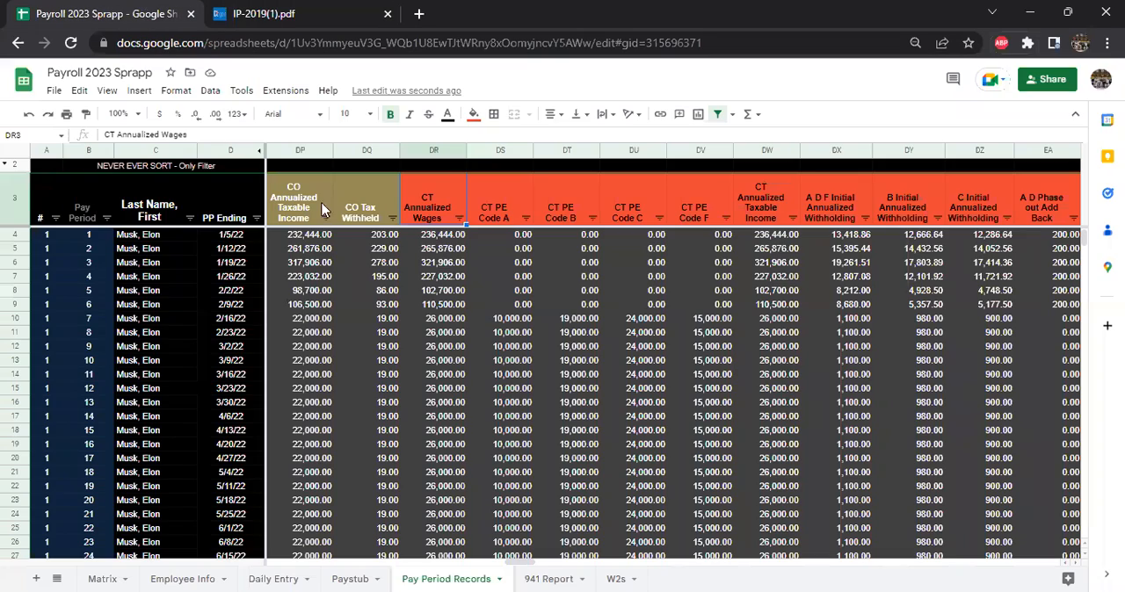
drag(519, 562, 212, 551)
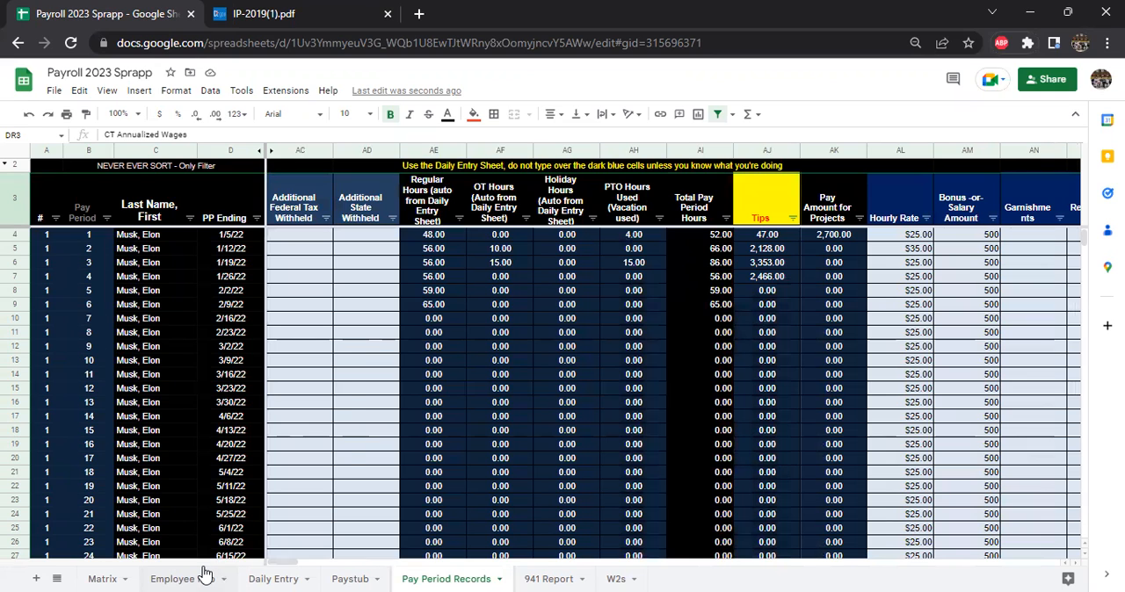
click(175, 578)
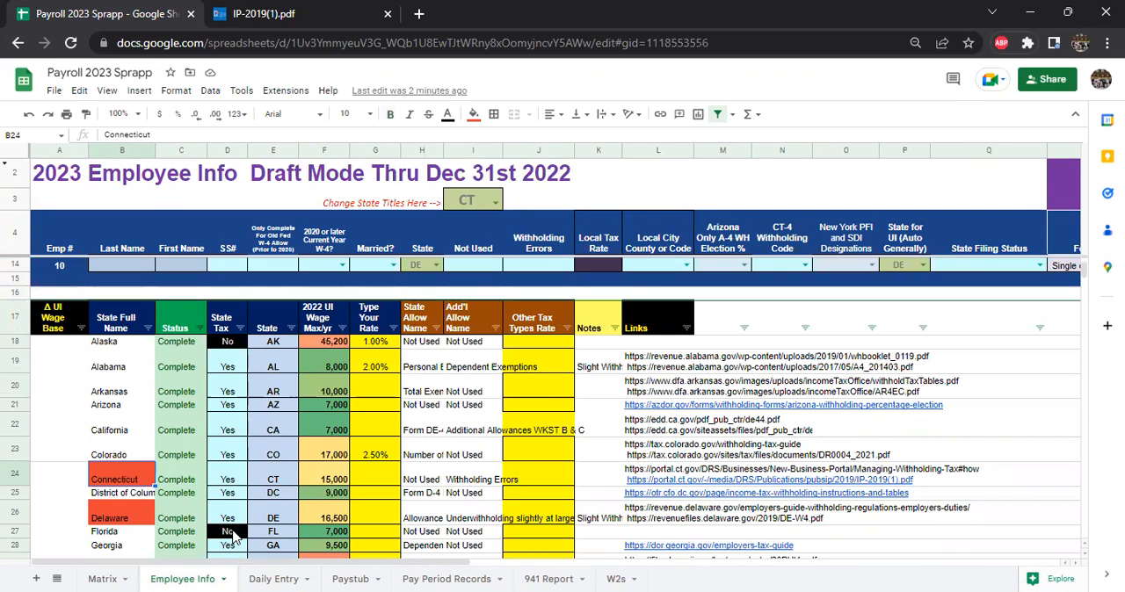
- Examine employee 1's row on the Employee Info sheet across to the Federal W-4 Filing Status, and return to the employee number
scroll(123, 475, down, 1)
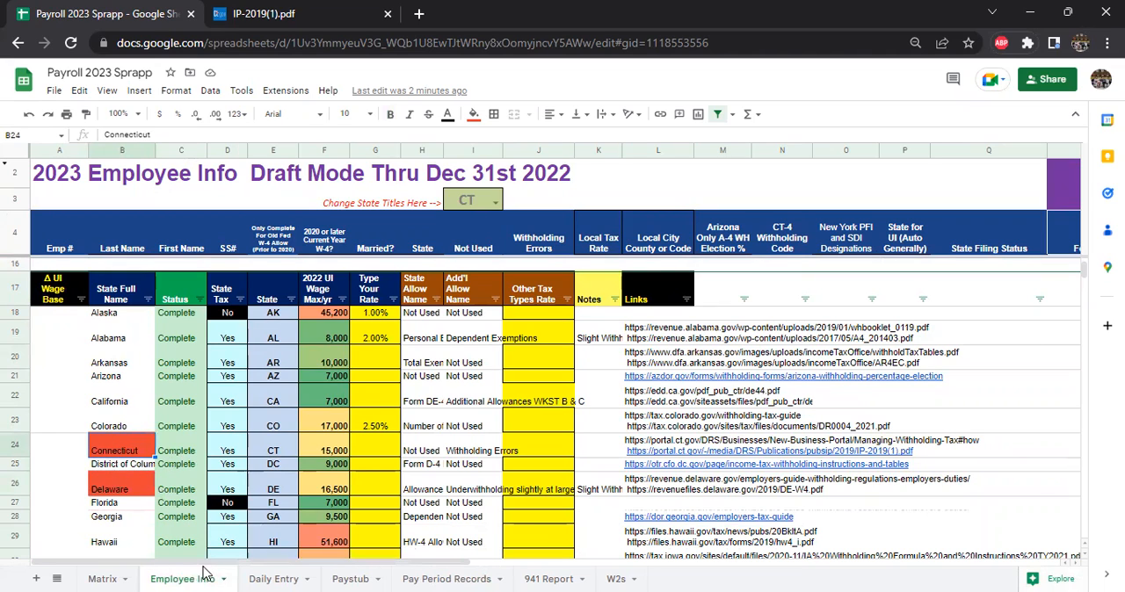
scroll(261, 352, up, 2)
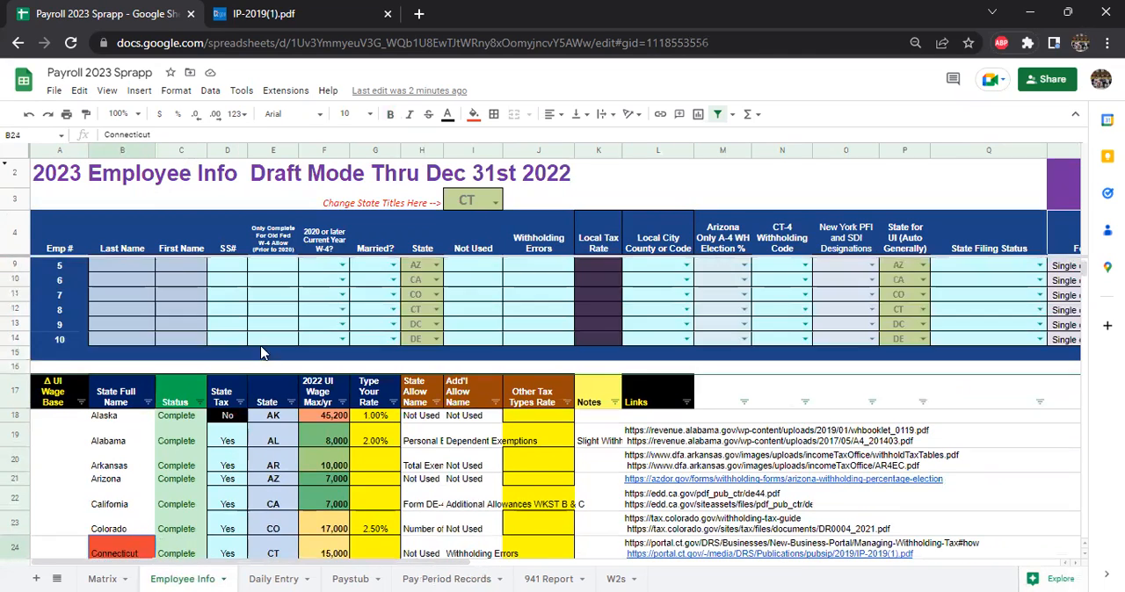
scroll(261, 352, up, 1)
scroll(883, 304, down, 1)
scroll(874, 302, up, 1)
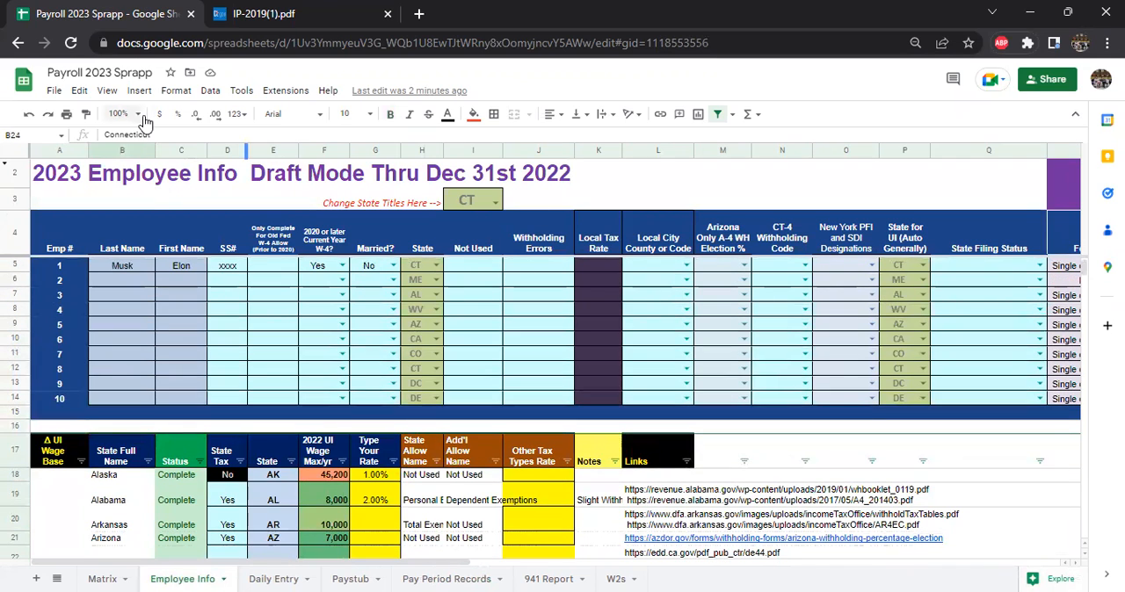
click(619, 281)
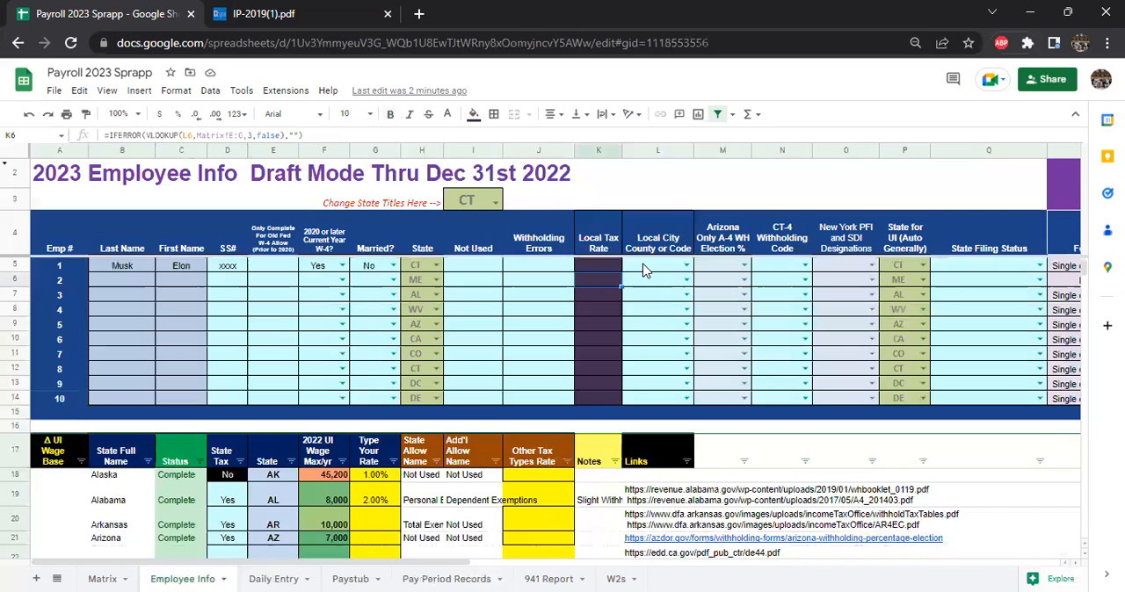
key(Up)
key(Right)
key(Right)
key(Right)
key(Right)
key(Right)
key(Right)
key(Right)
key(Right)
key(Right)
key(Right)
key(Right)
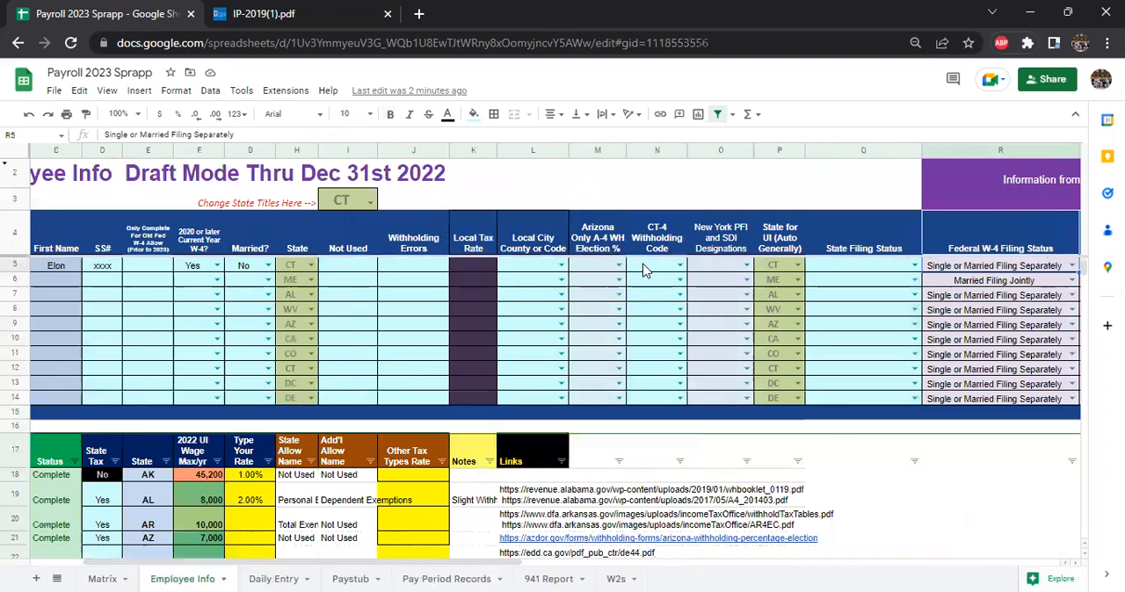
key(Right)
key(Right)
key(Left)
key(Left)
key(Left)
key(Left)
key(Left)
key(Left)
key(Left)
key(Left)
key(Left)
key(Left)
key(Left)
key(Left)
key(Left)
key(Left)
key(Left)
key(Left)
key(Left)
key(Left)
key(Left)
key(Left)
key(Left)
key(Left)
key(Left)
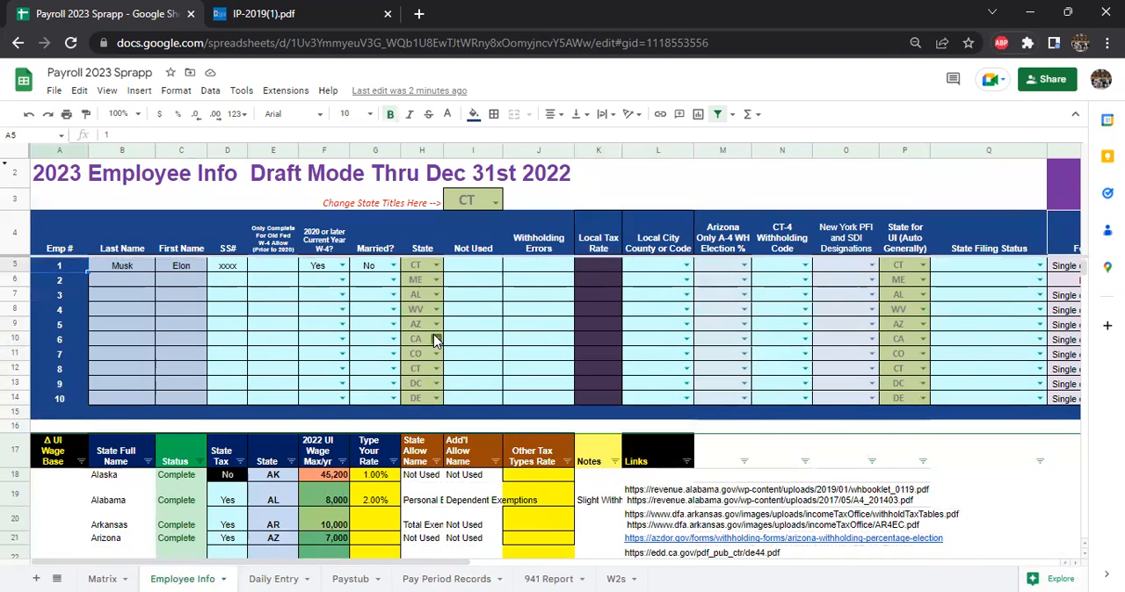
- Highlight the Connecticut row in the state reference table, and go back up to the employee list
scroll(434, 334, down, 5)
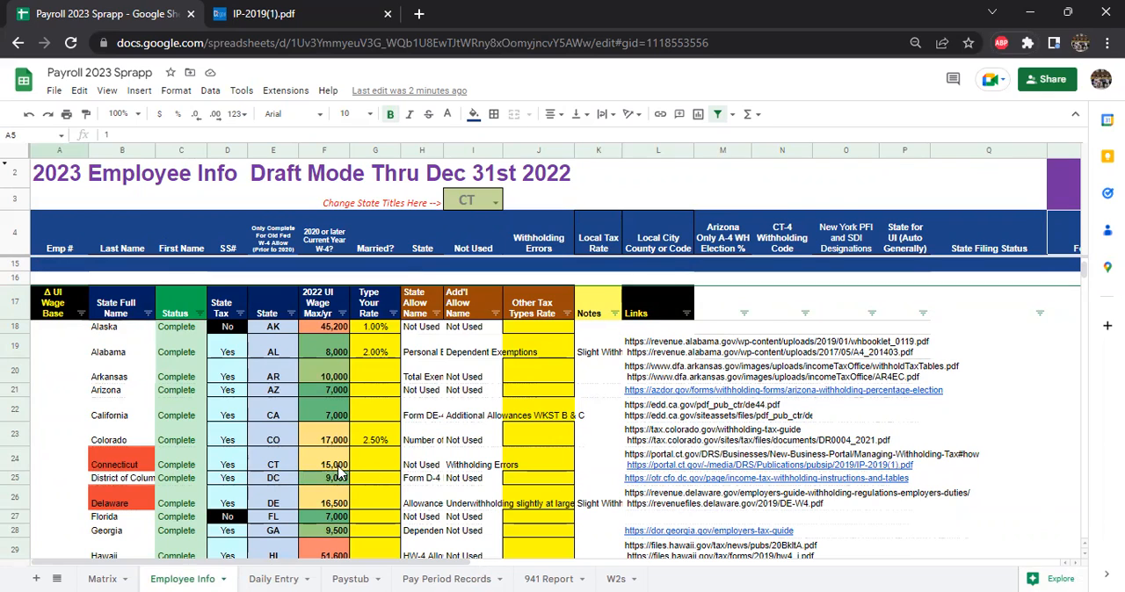
click(13, 462)
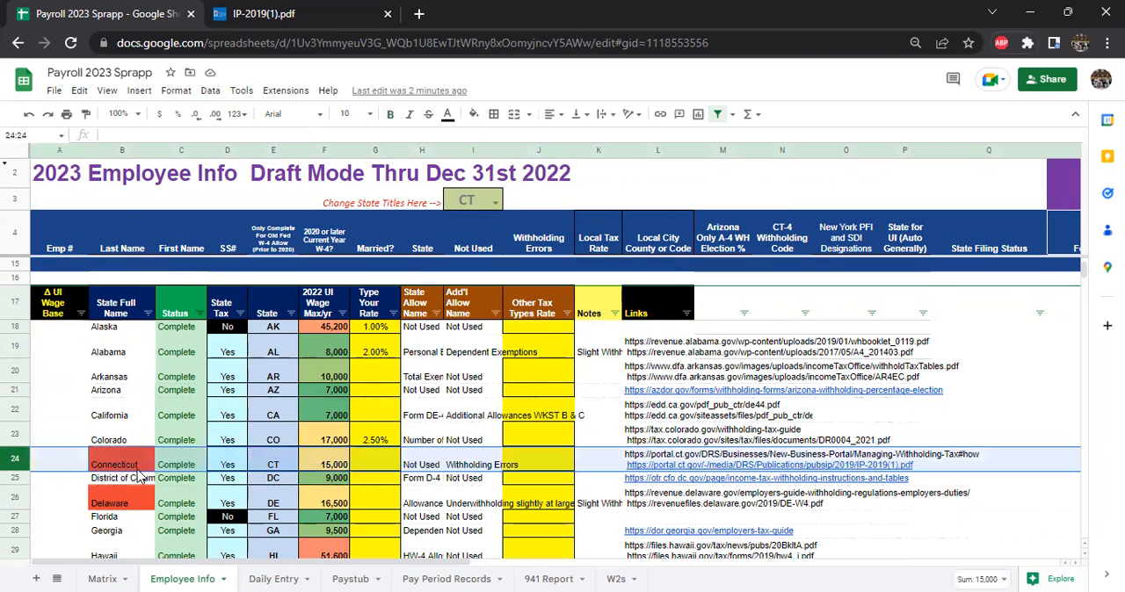
scroll(84, 506, down, 1)
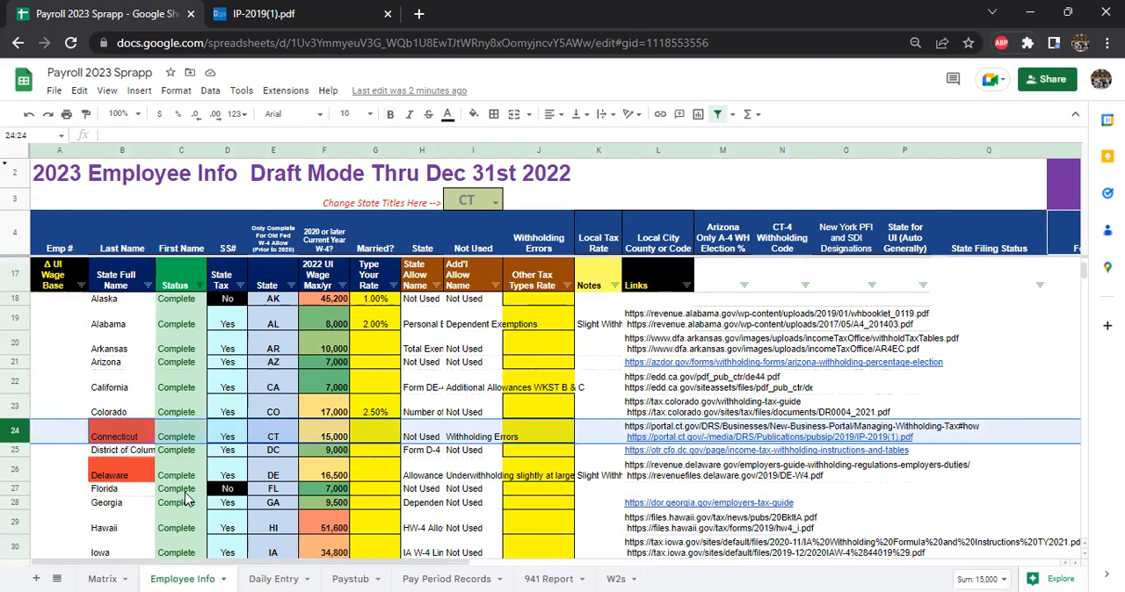
scroll(288, 439, up, 1)
scroll(290, 431, up, 3)
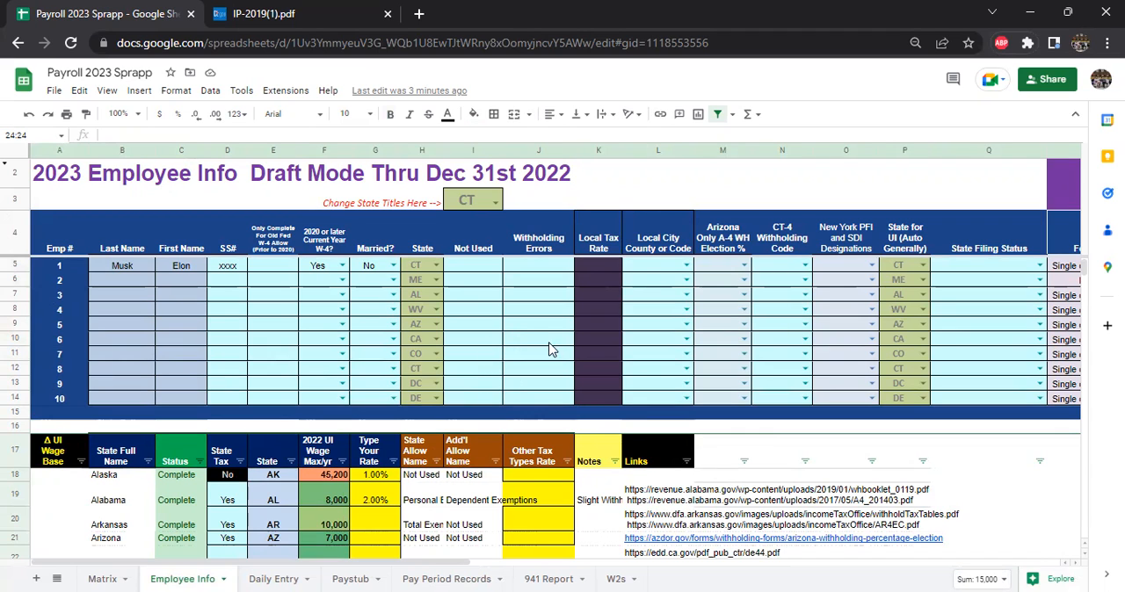
- Examine the first pay period row on the Pay Period Records sheet, from the additional state withholding column across to SDI
click(430, 578)
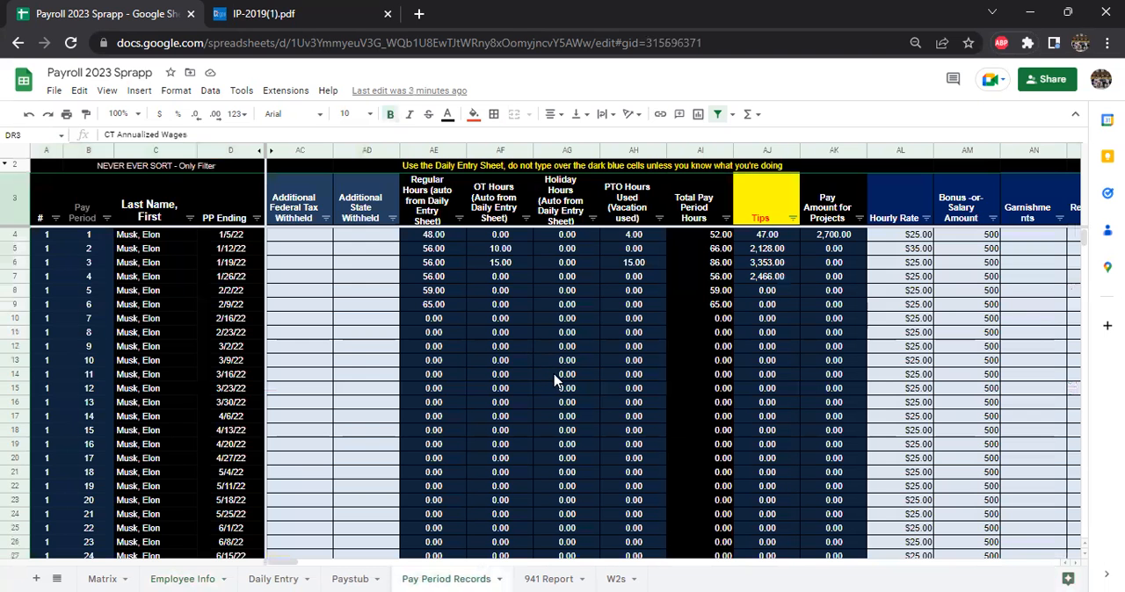
click(379, 202)
key(Down)
key(Right)
key(Right)
key(Right)
key(Right)
key(Right)
key(Right)
key(Right)
key(Right)
key(Right)
key(Right)
key(Right)
key(Right)
key(Right)
key(Right)
key(Right)
key(Right)
key(Right)
key(Right)
key(Right)
key(Right)
key(Right)
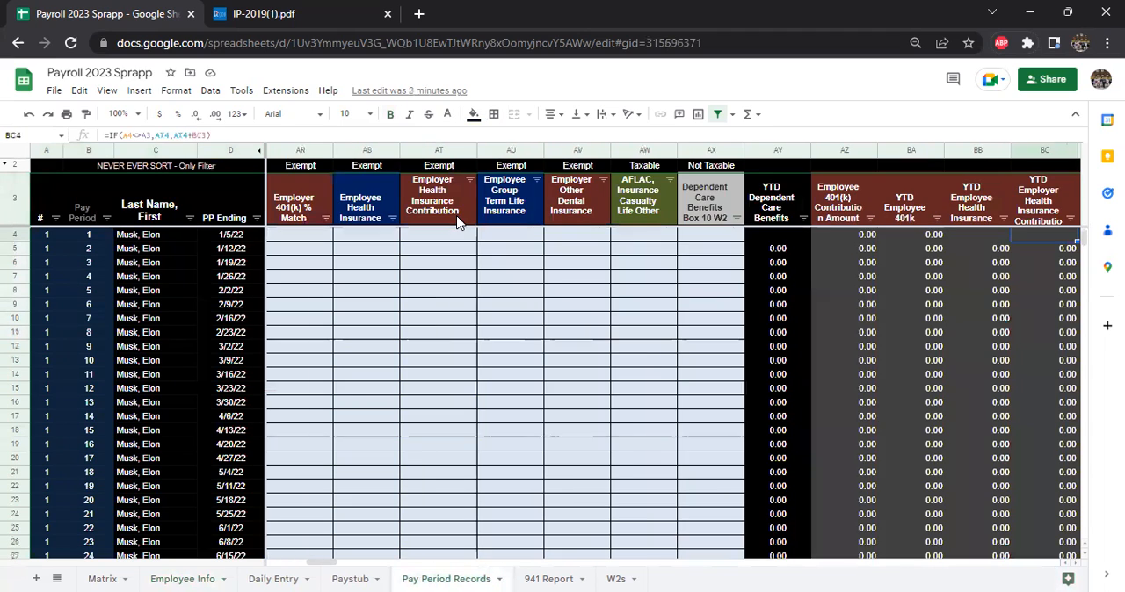
key(Right)
key(Right)
key(Right)
key(Right)
key(Right)
key(Right)
key(Right)
key(Right)
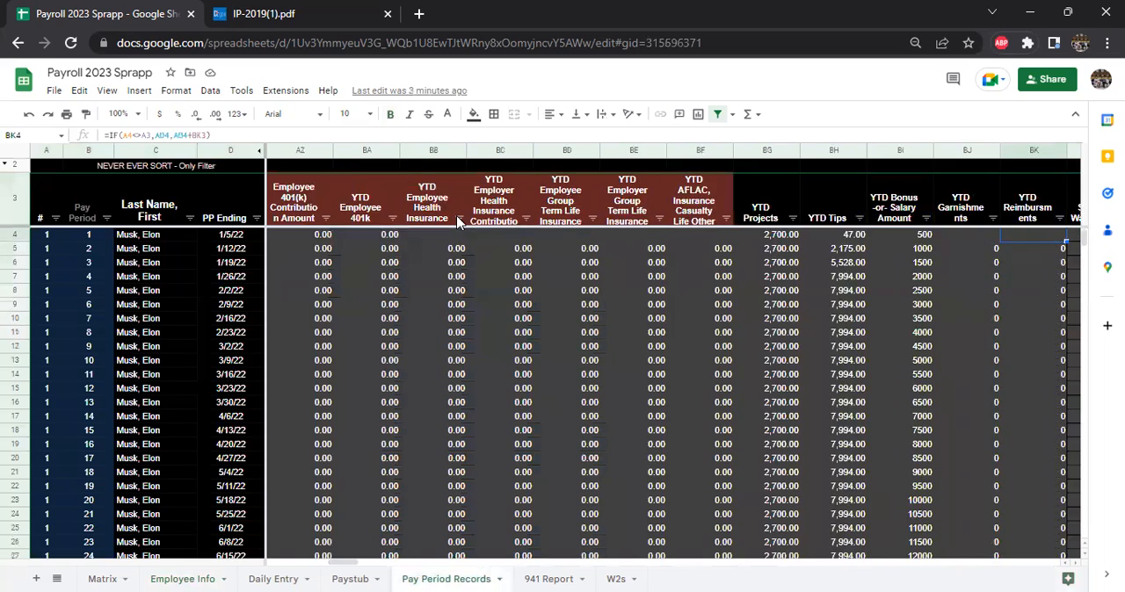
key(Right)
key(Right)
key(Right)
key(Right)
key(Right)
key(Right)
key(Right)
key(Right)
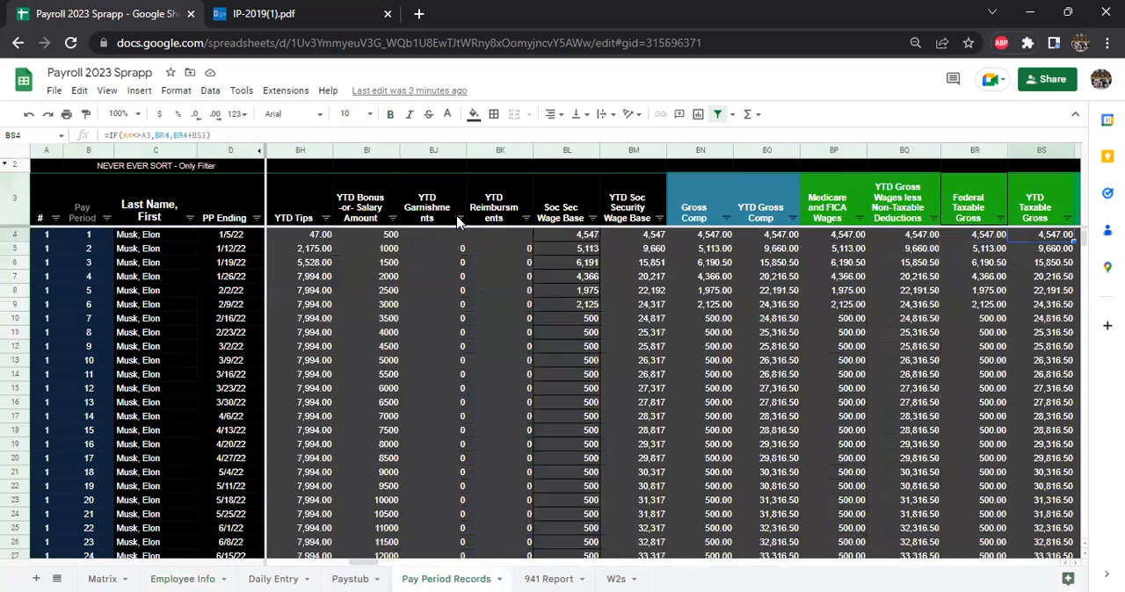
key(Right)
key(Right)
key(Right)
key(Right)
key(Right)
key(Right)
key(Right)
key(Right)
key(Right)
key(Right)
key(Right)
key(Right)
key(Right)
key(Right)
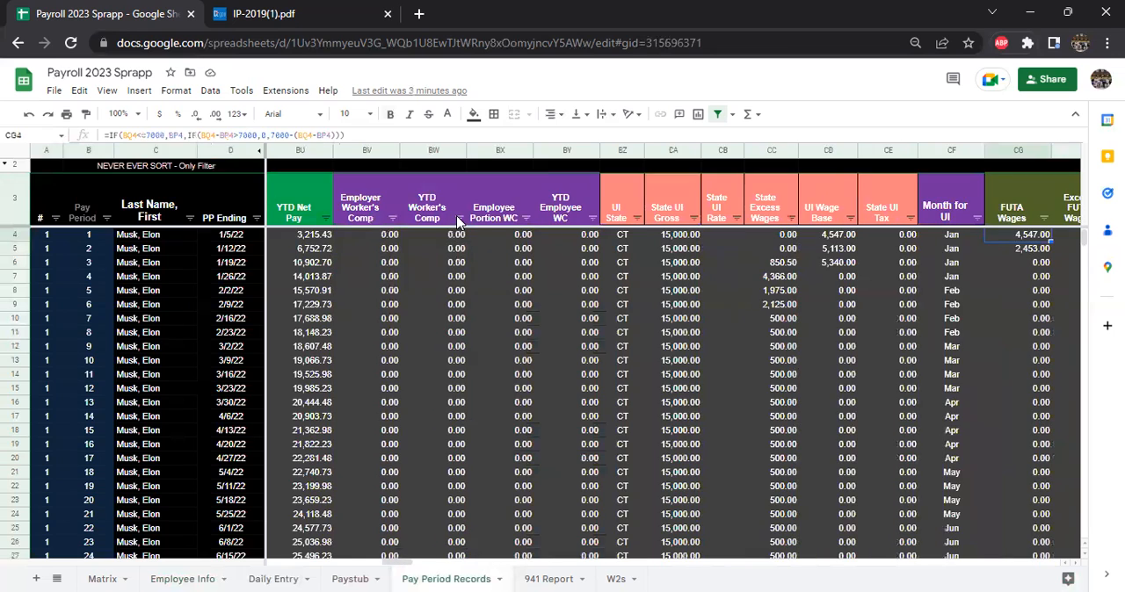
key(Right)
key(Right)
key(Right)
key(Right)
key(Right)
key(Right)
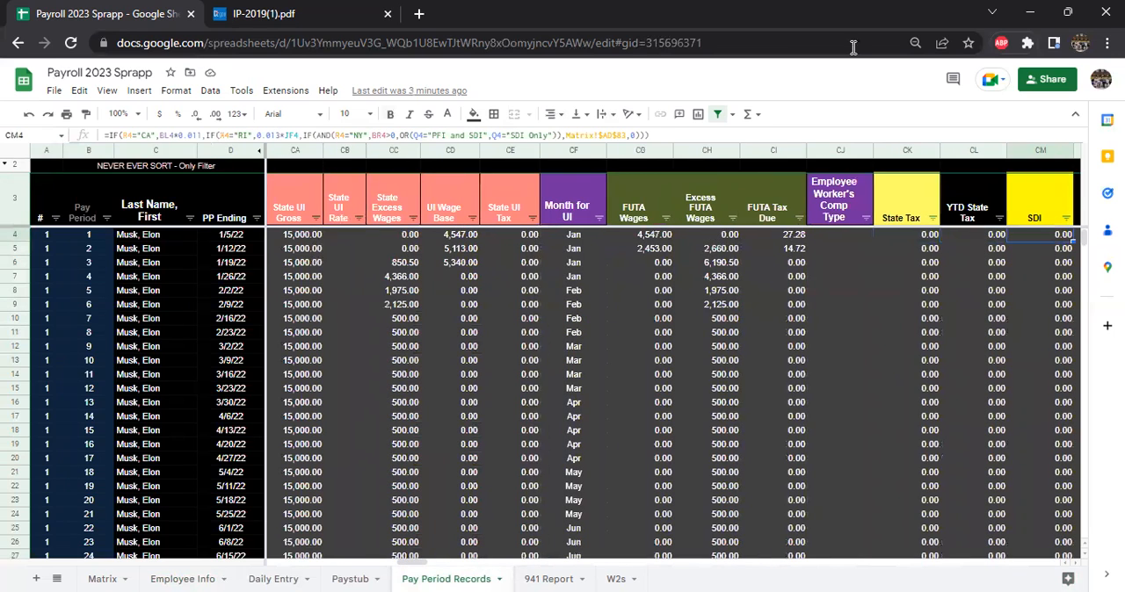
- Look over the Paystub sheet and choose Musk, Elon as the employee
click(364, 577)
scroll(333, 413, down, 4)
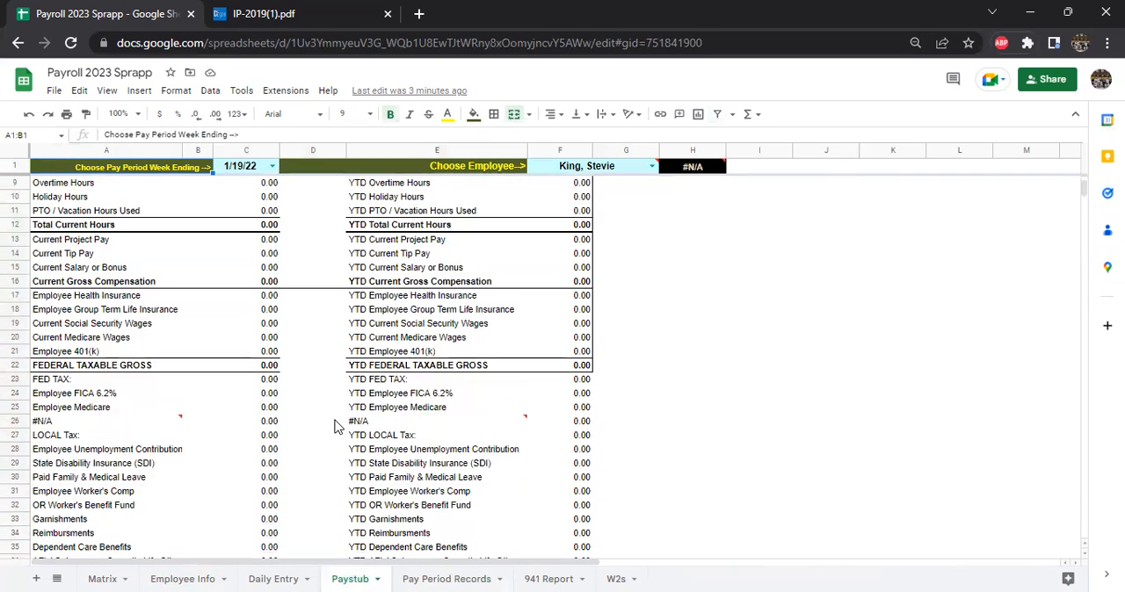
scroll(311, 396, up, 4)
click(615, 172)
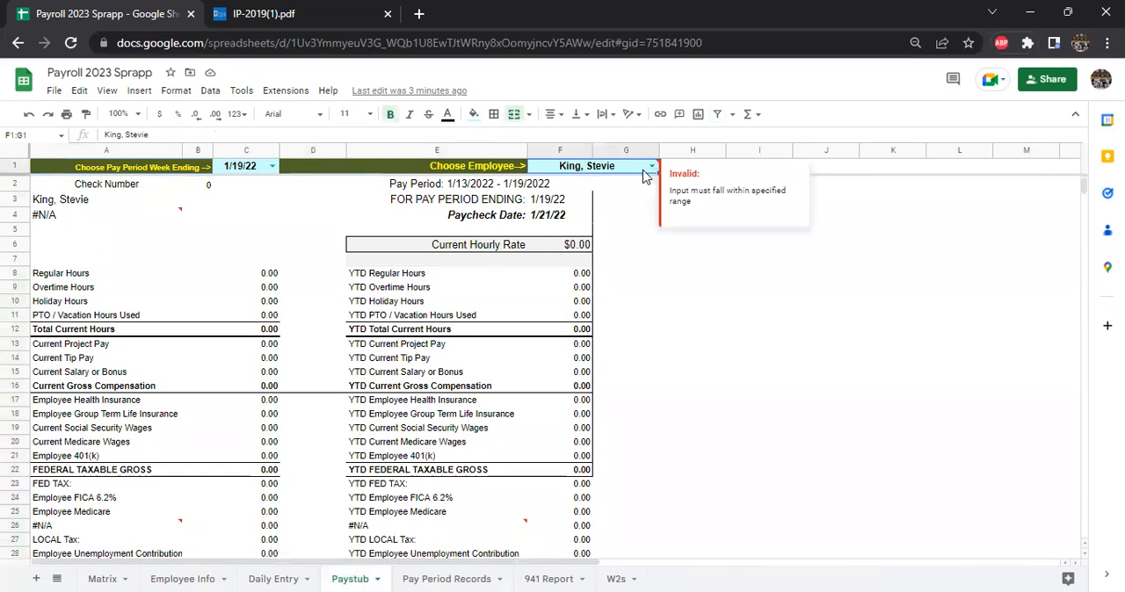
click(651, 166)
click(602, 186)
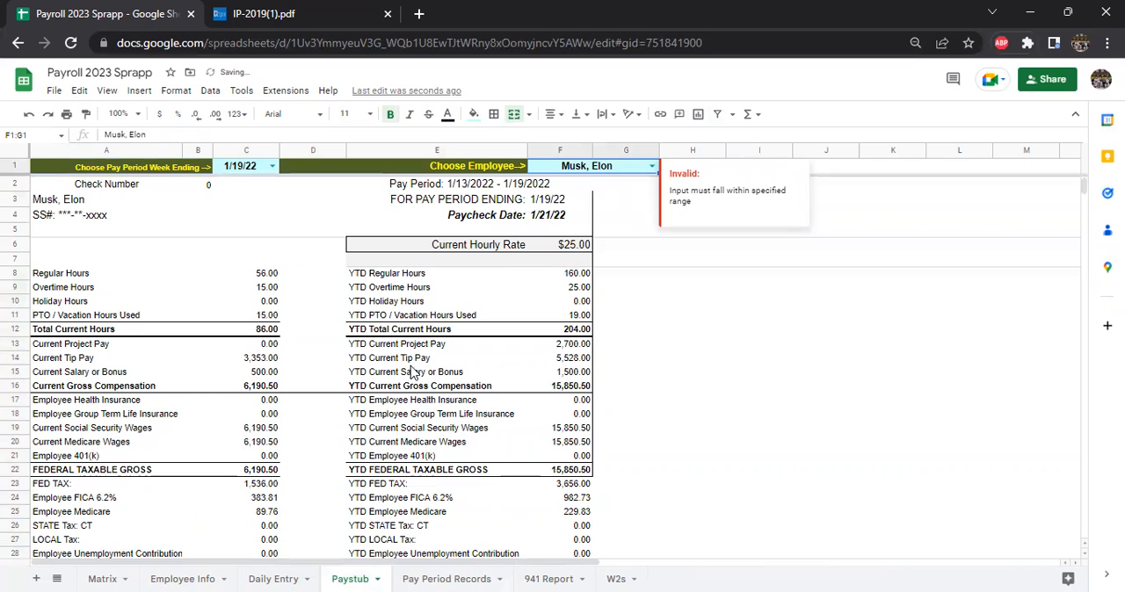
- Look at the Daily Entry sheet, and return to Connecticut's state abbreviation in the Employee Info reference table
click(273, 578)
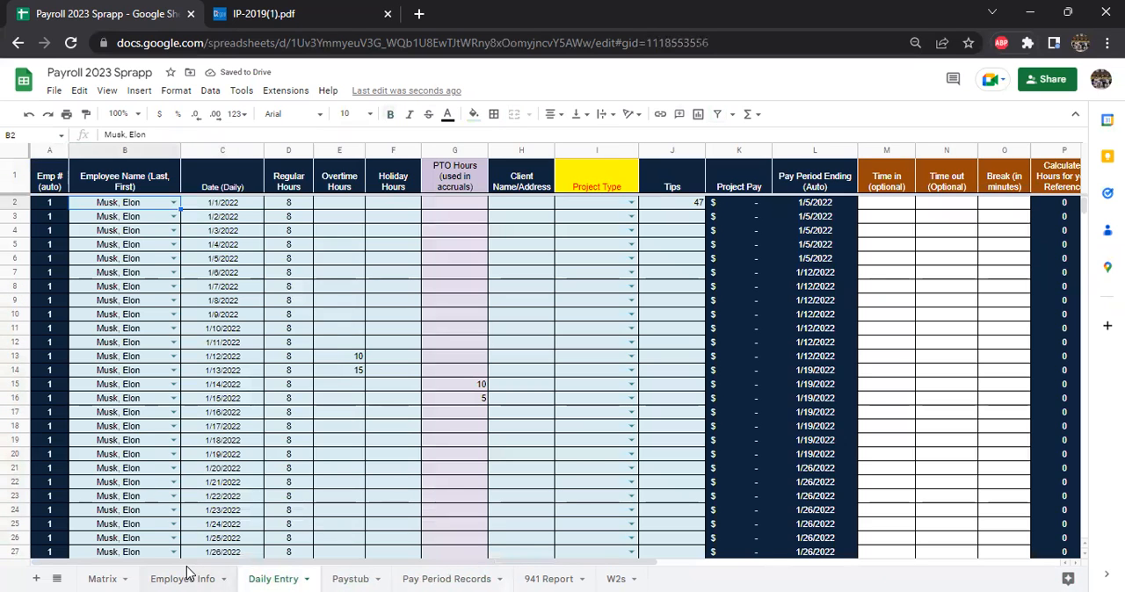
click(189, 577)
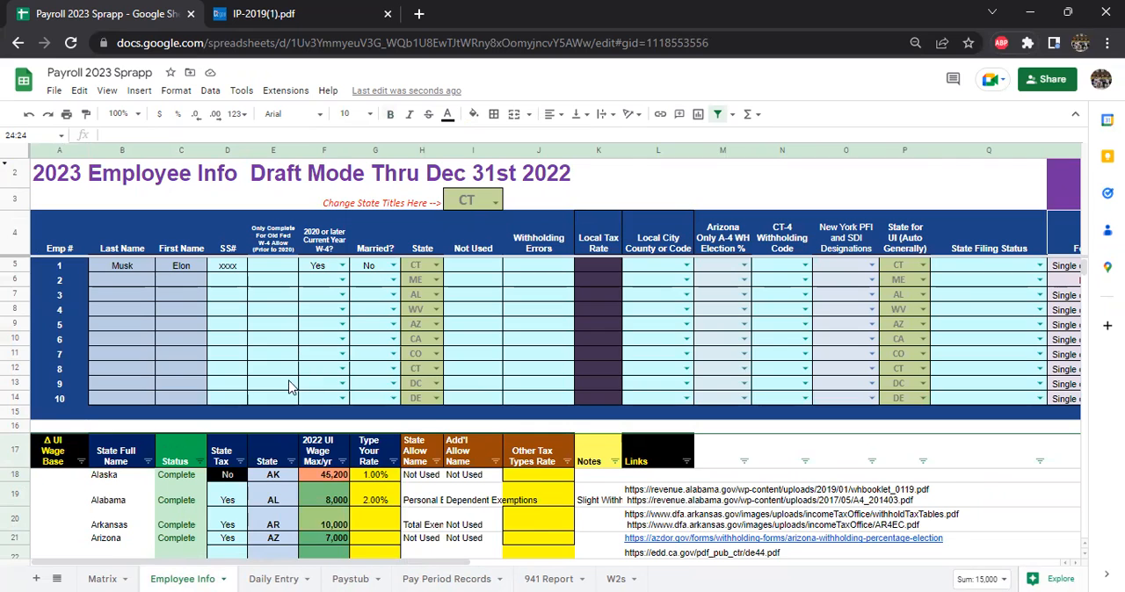
scroll(289, 384, down, 2)
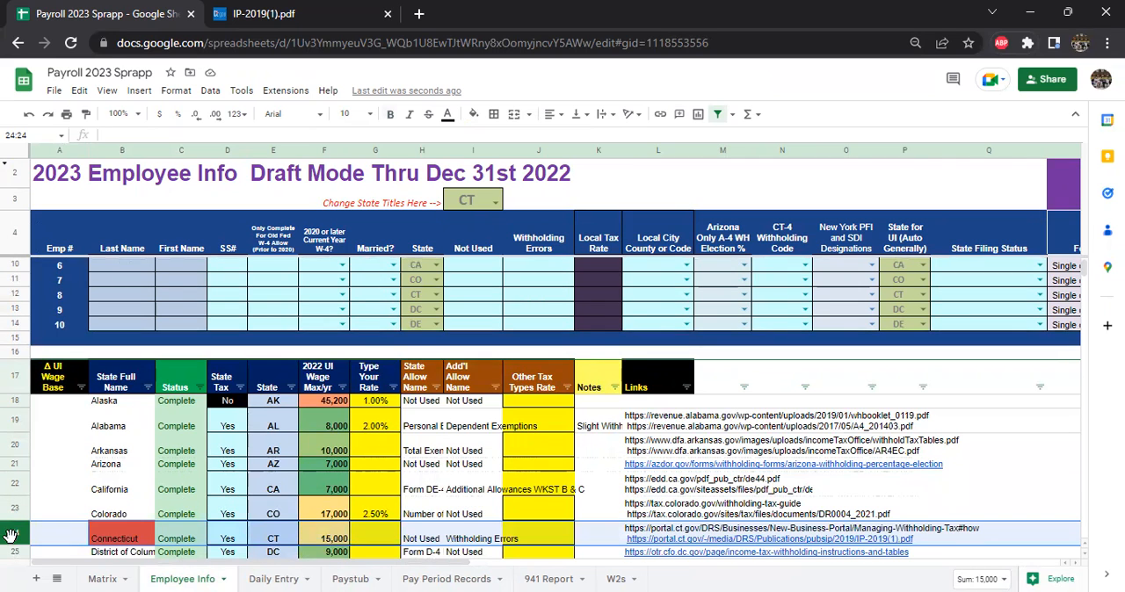
scroll(48, 527, down, 2)
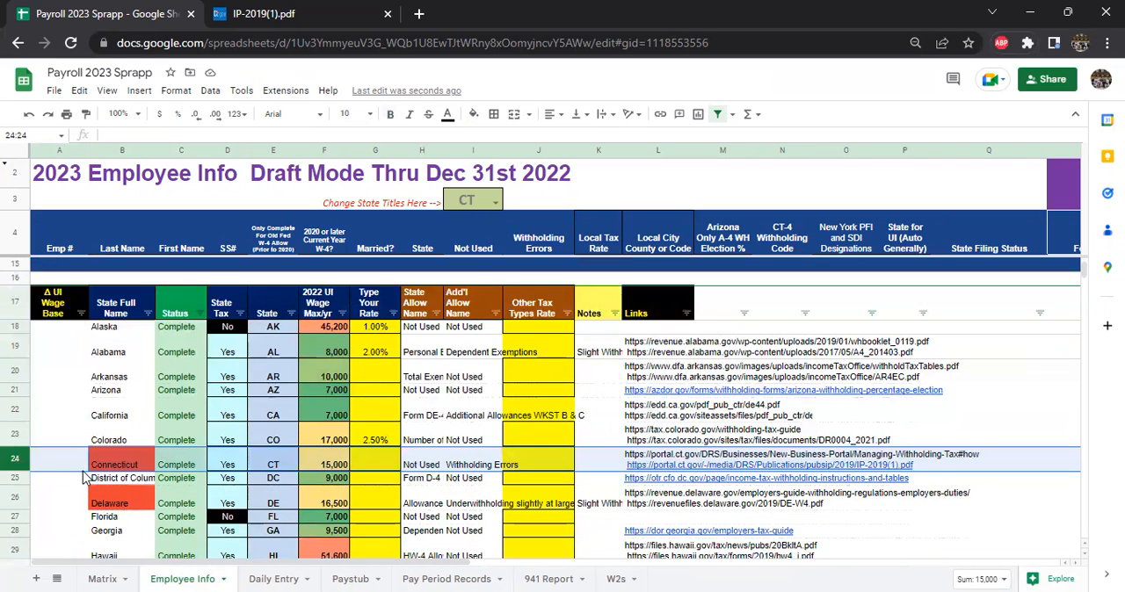
click(281, 466)
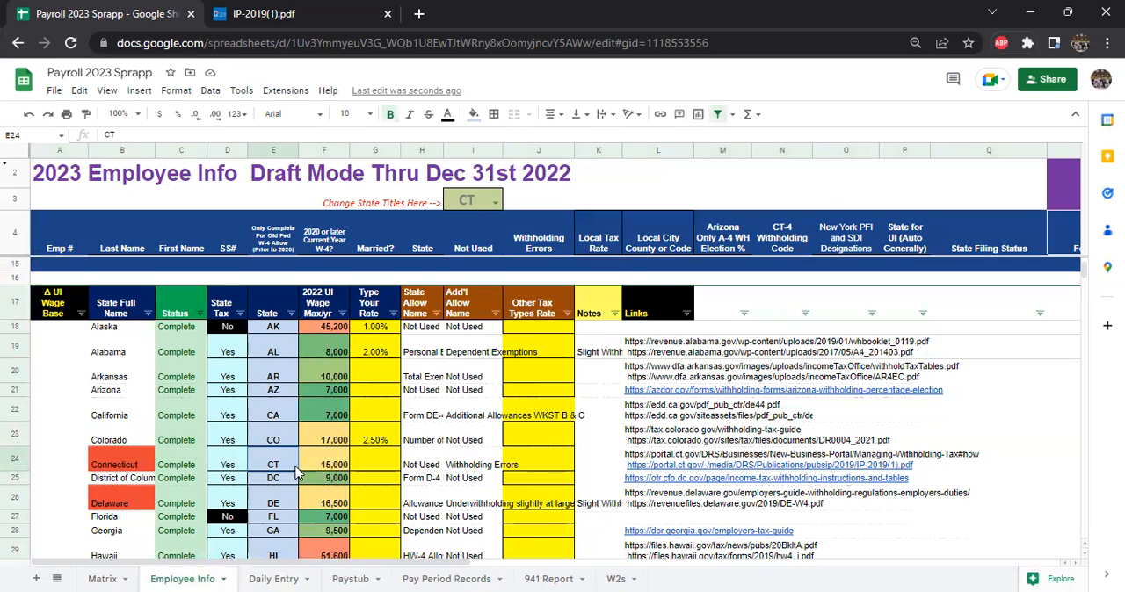
- Examine the state reference table, highlighting the state abbreviations and 2022 UI wage maximums starting at Alaska, and select the first Links cell
scroll(264, 396, up, 3)
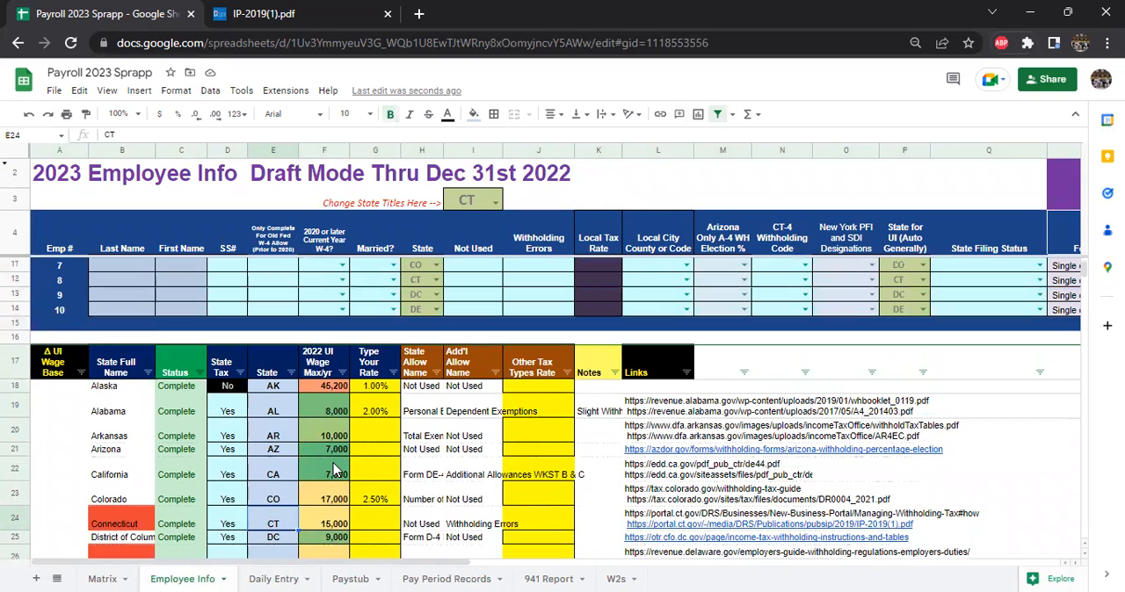
scroll(356, 469, up, 2)
scroll(328, 473, down, 1)
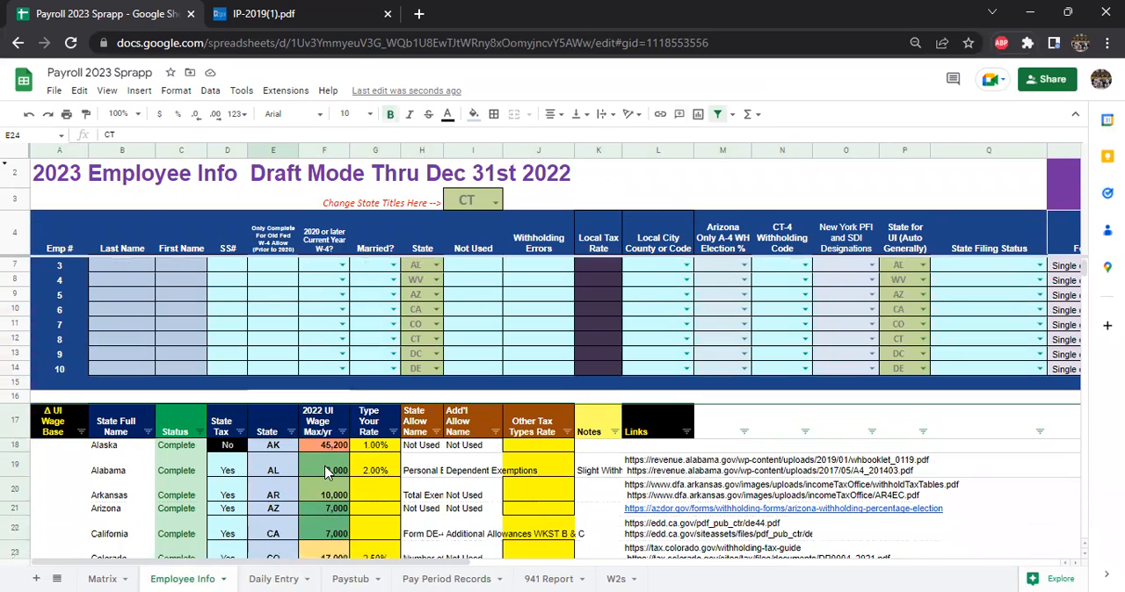
scroll(323, 472, down, 2)
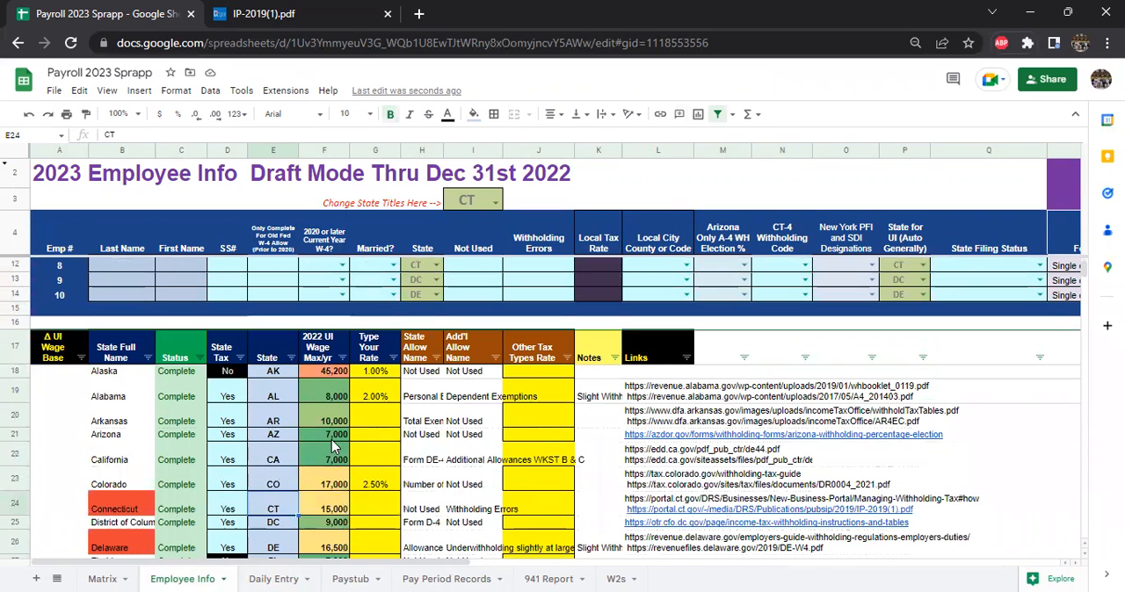
scroll(331, 440, down, 1)
click(56, 343)
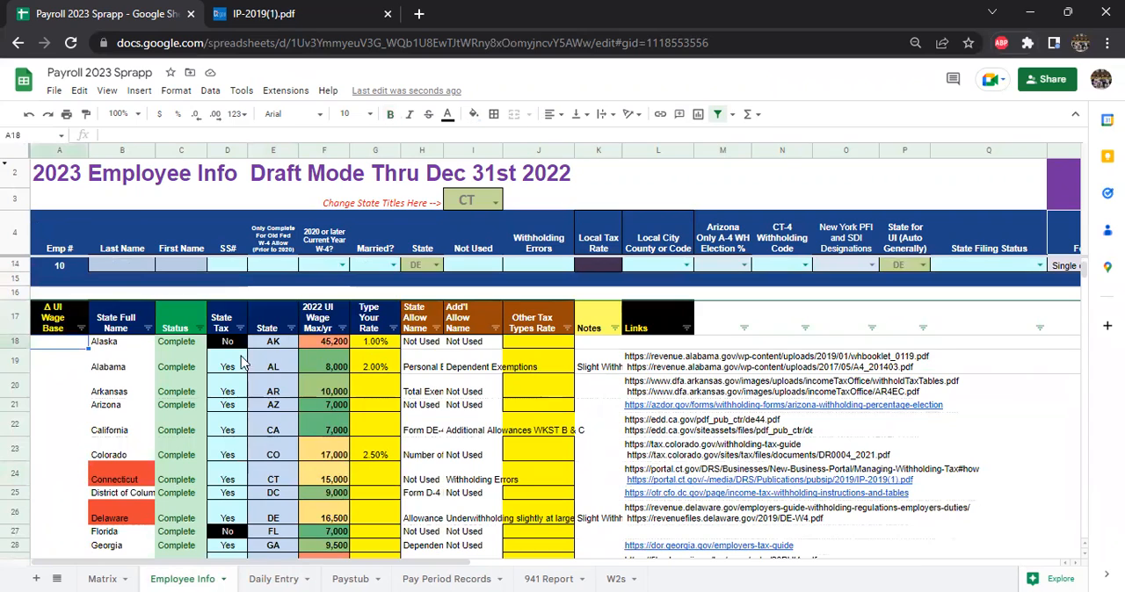
drag(323, 348, 316, 491)
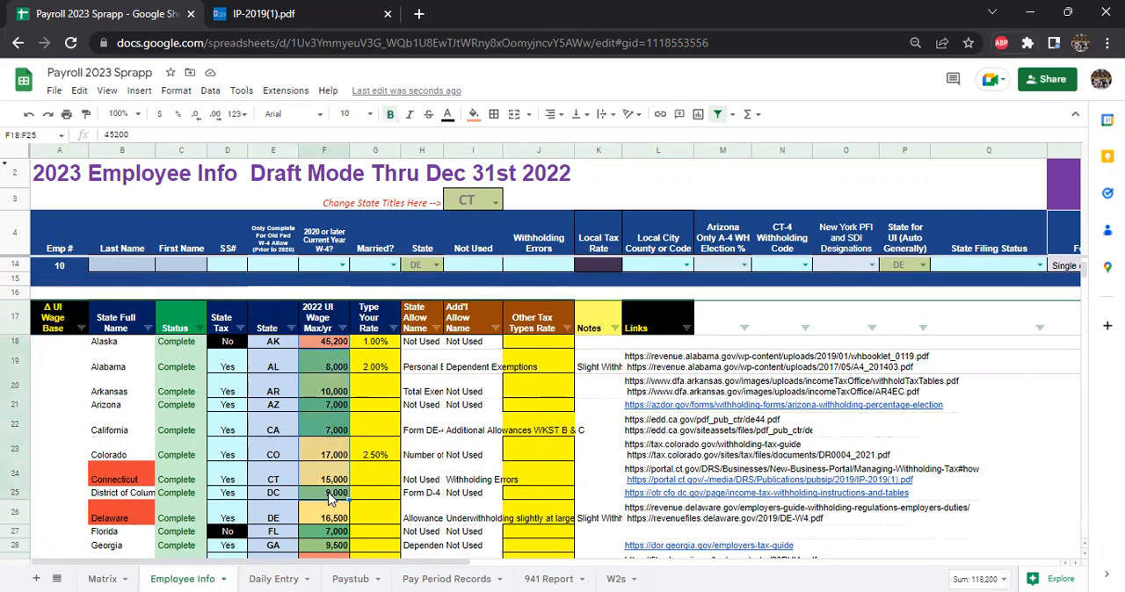
drag(273, 343, 325, 455)
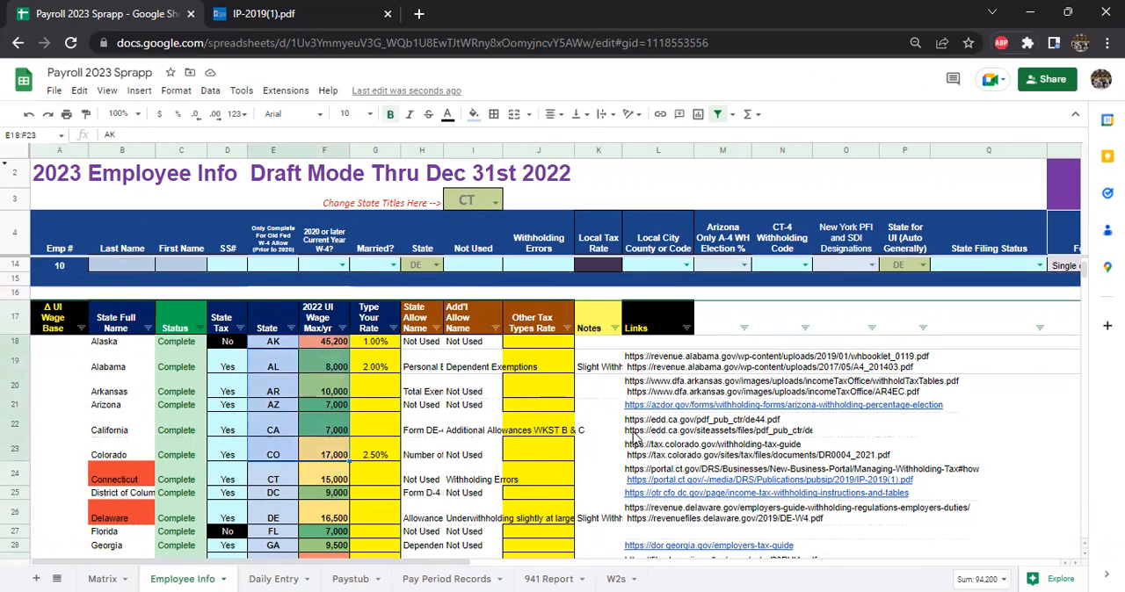
click(654, 347)
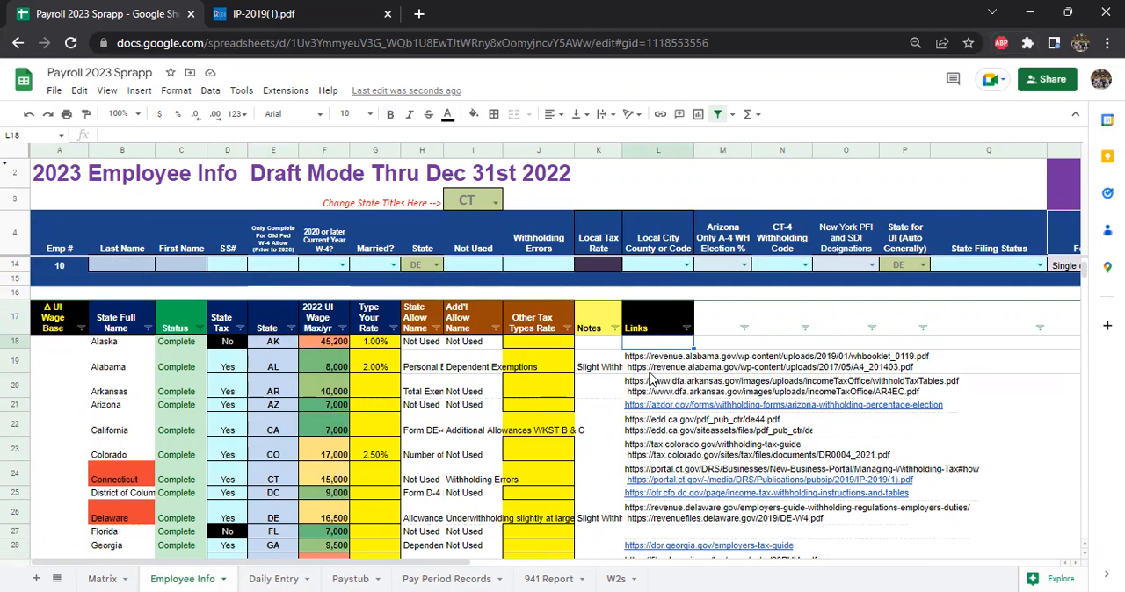
scroll(634, 395, up, 3)
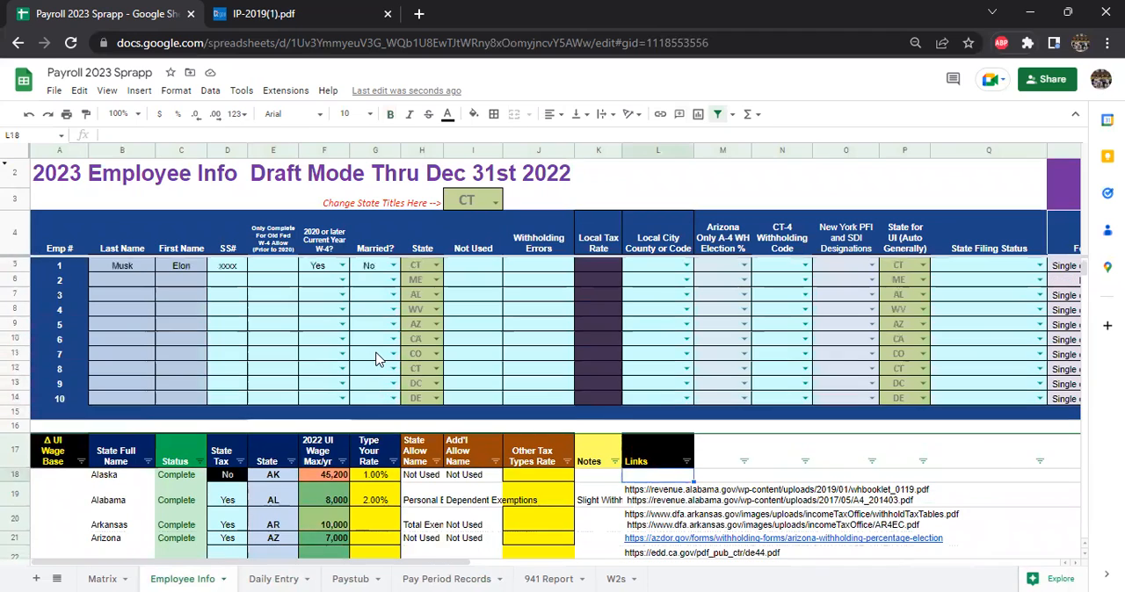